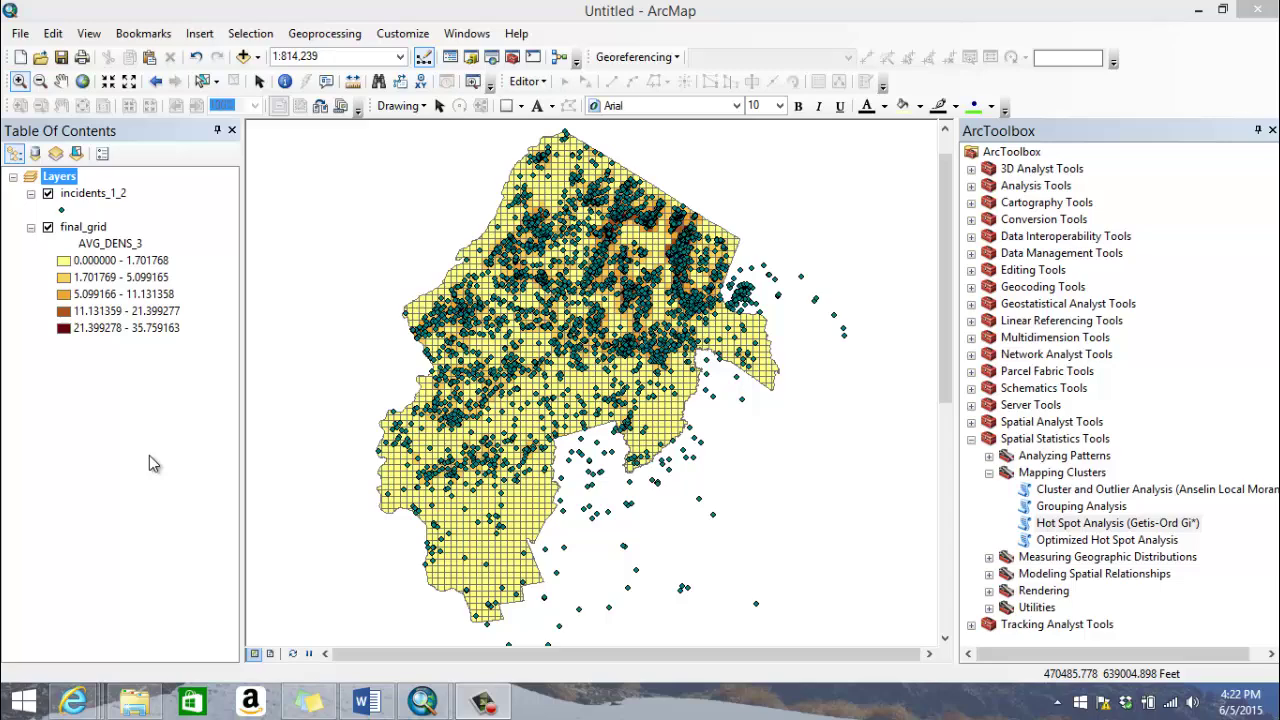
- Hide the incidents_1_2 points so only the AVG_DENS_3 density grid is visible
left_click(48, 194)
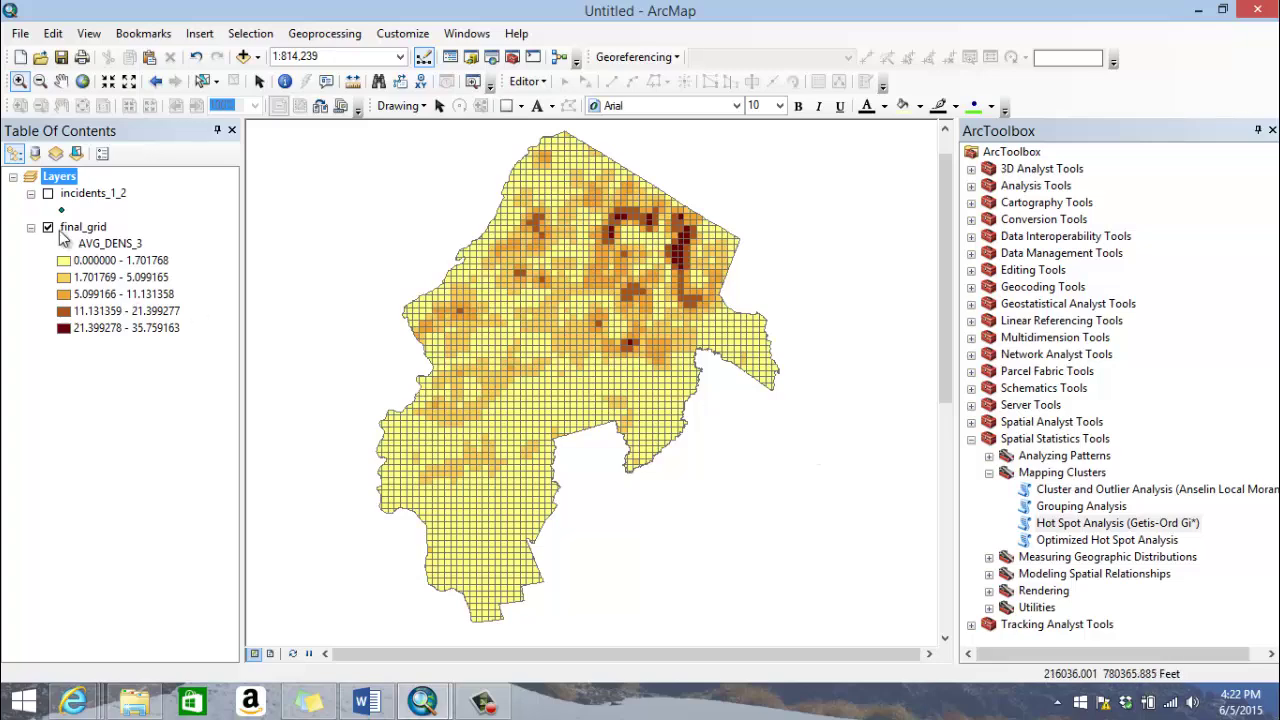
- Turn incidents_1_2 back on and zoom twice into a dark, incident-filled high-density grid cell
left_click(48, 196)
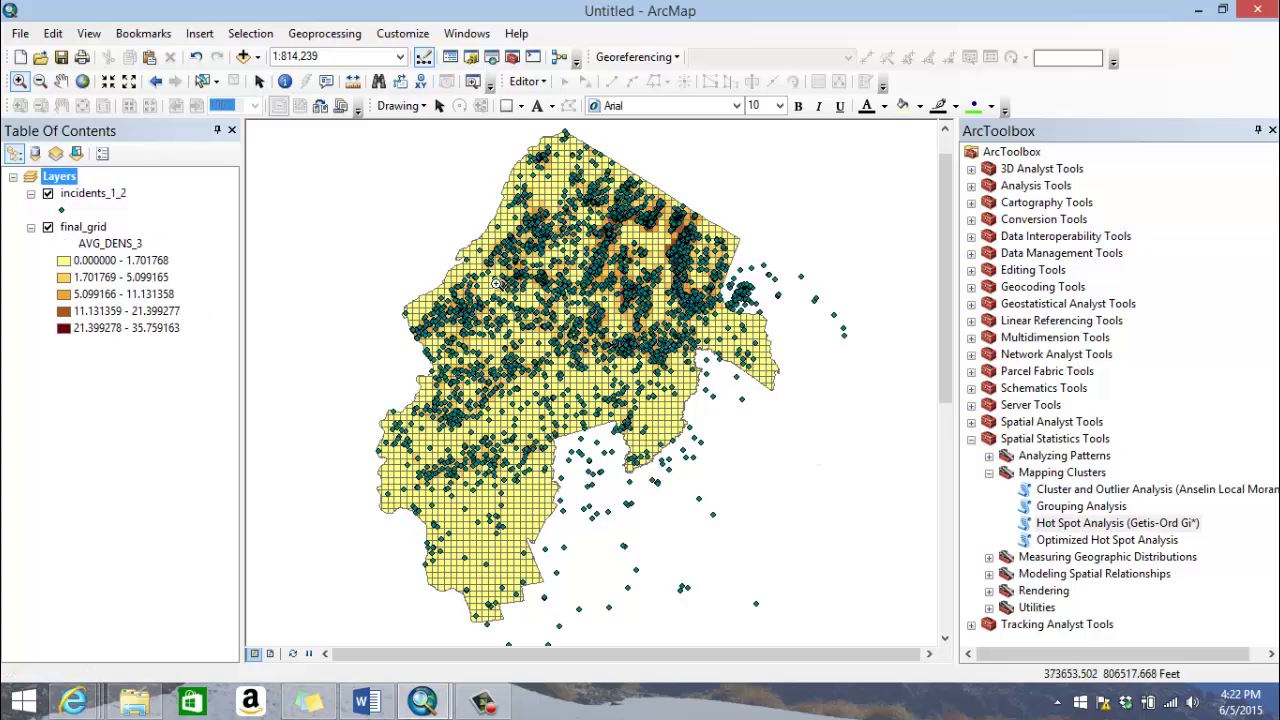
left_click_drag(475, 248, 566, 303)
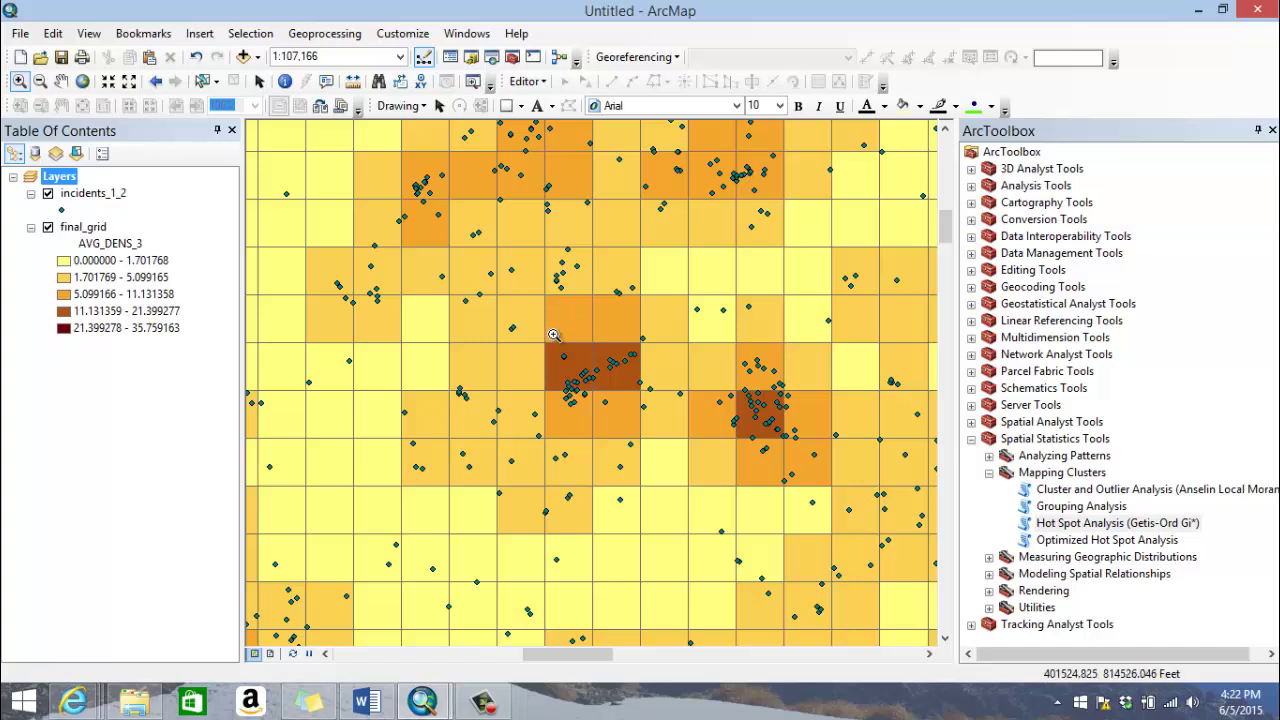
left_click_drag(442, 296, 640, 444)
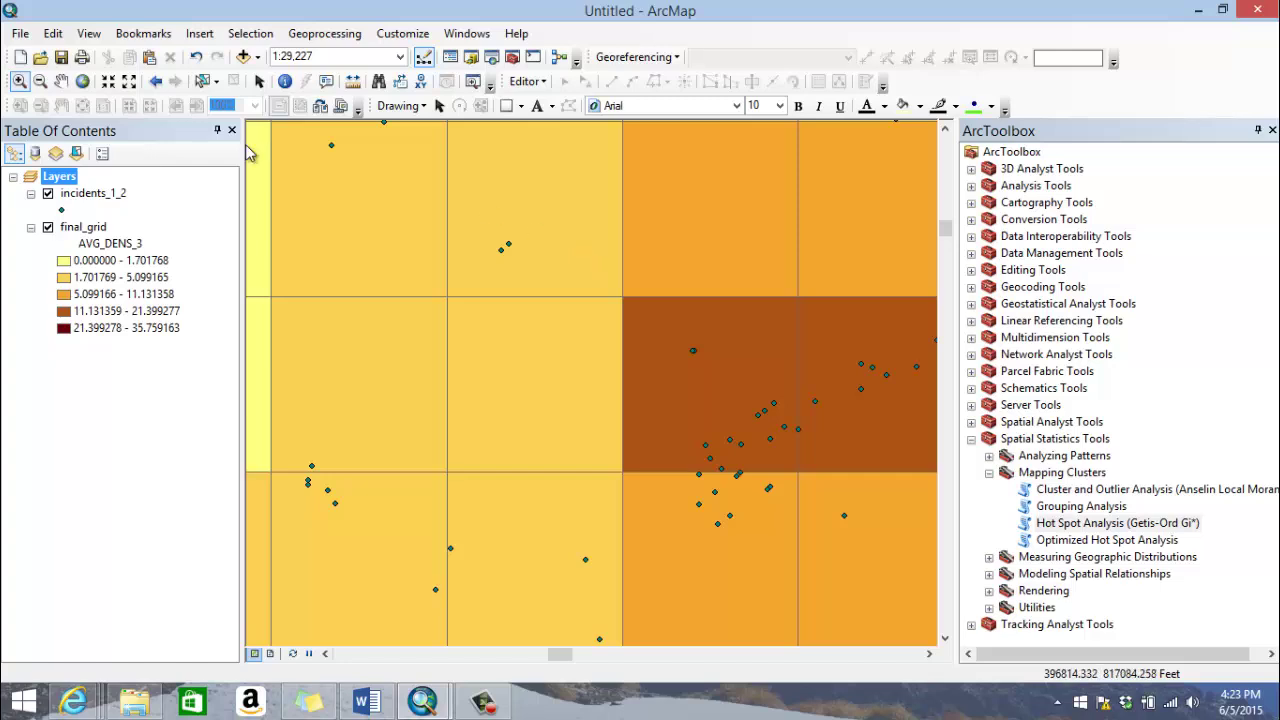
- Zoom out and recentre until the whole county grid fits, with incidents_1_2 hidden again
left_click(40, 81)
left_click_drag(414, 243, 746, 548)
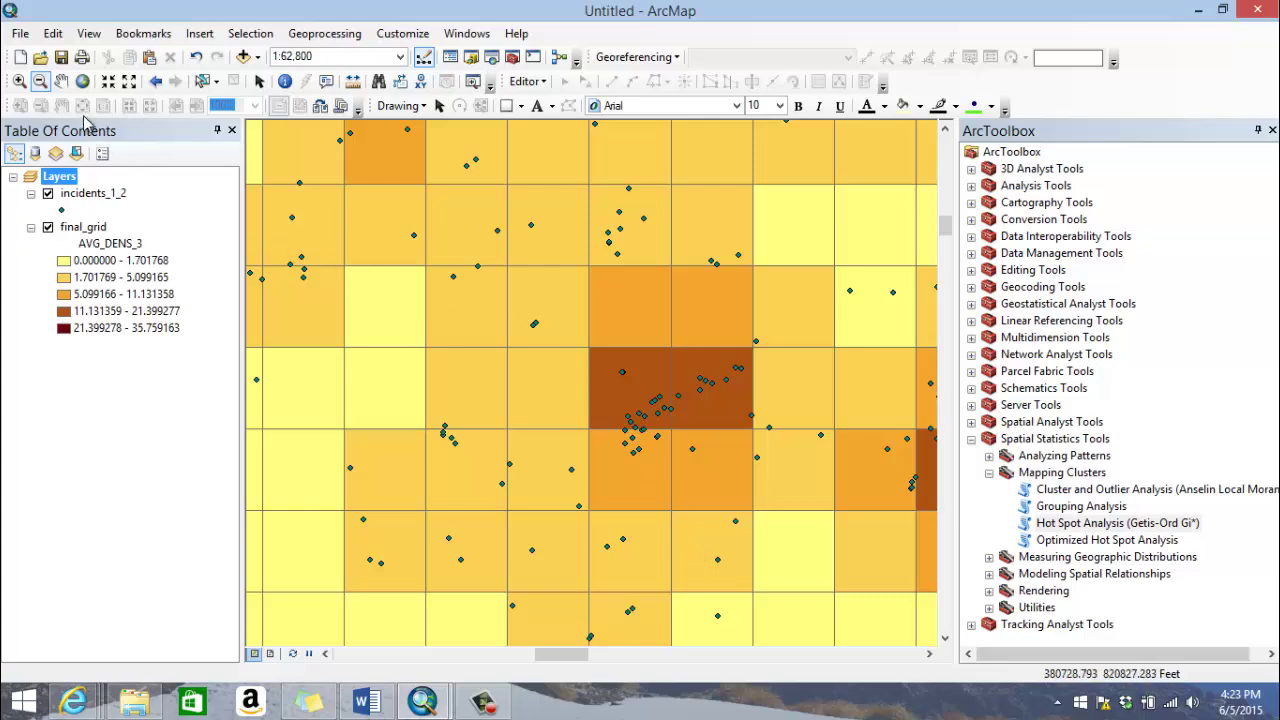
left_click_drag(423, 246, 811, 569)
left_click_drag(488, 304, 800, 598)
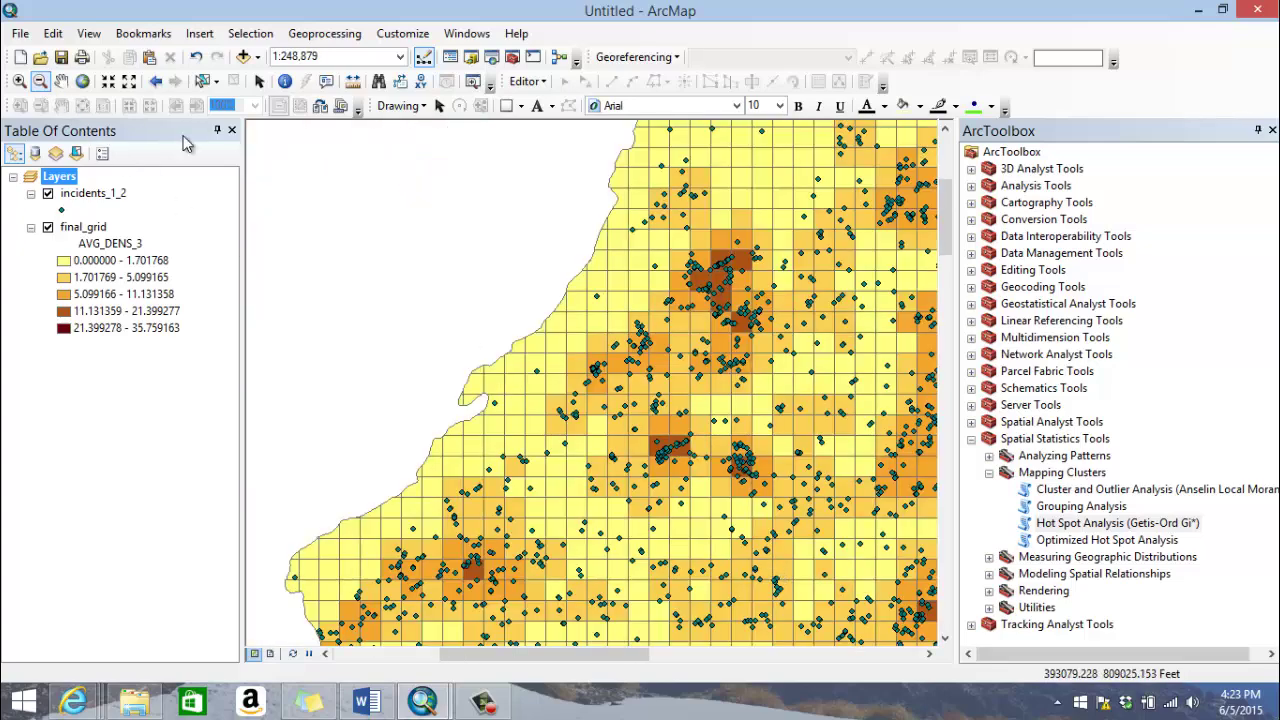
left_click_drag(473, 310, 600, 368)
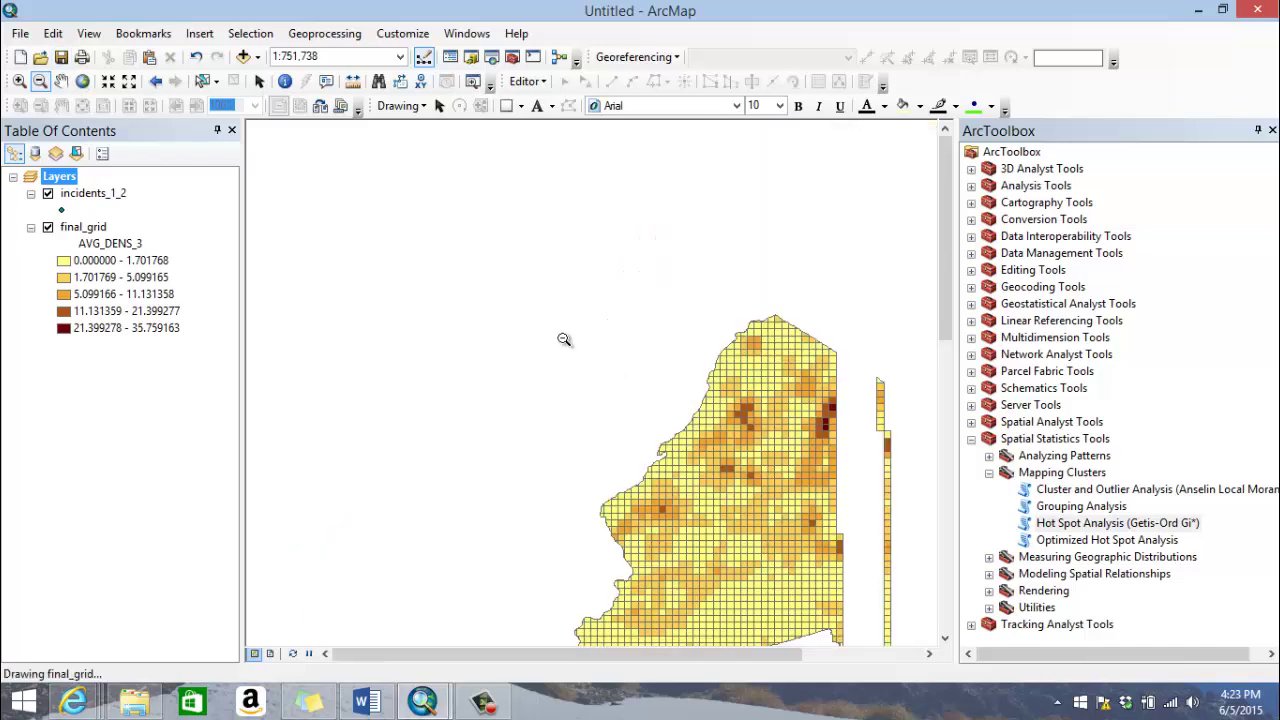
left_click(61, 81)
left_click_drag(730, 489, 586, 321)
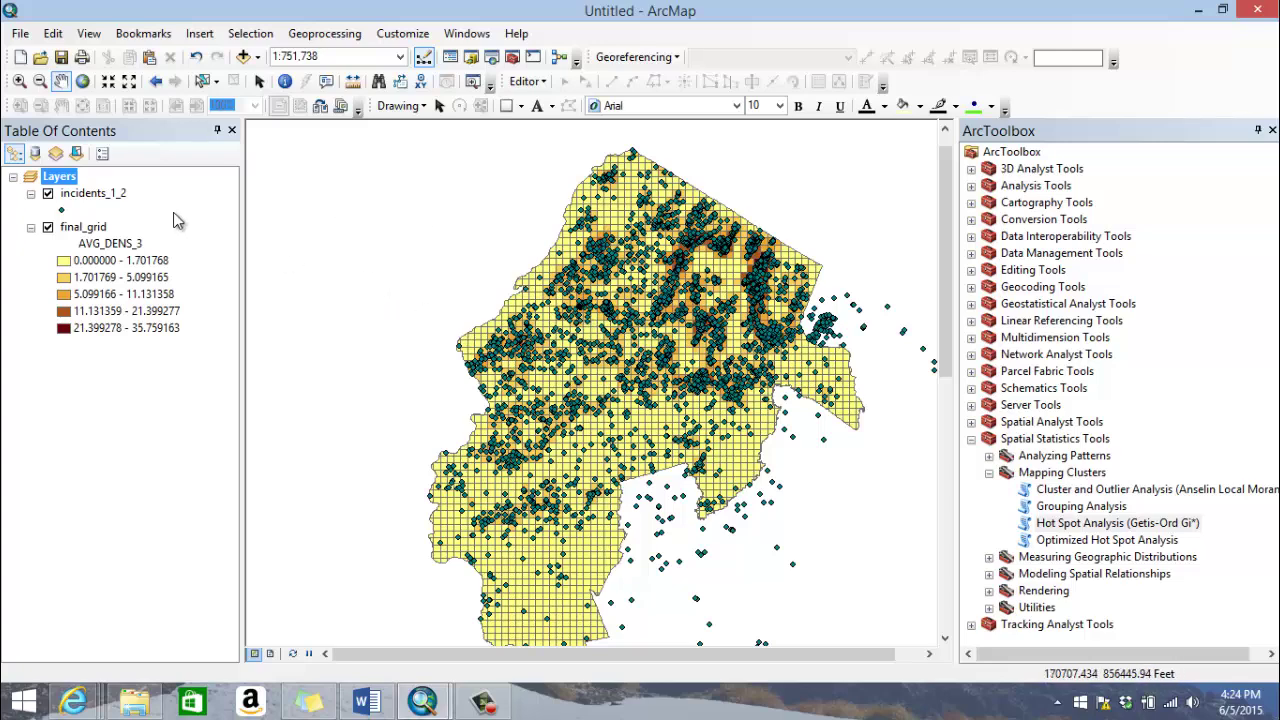
left_click(48, 194)
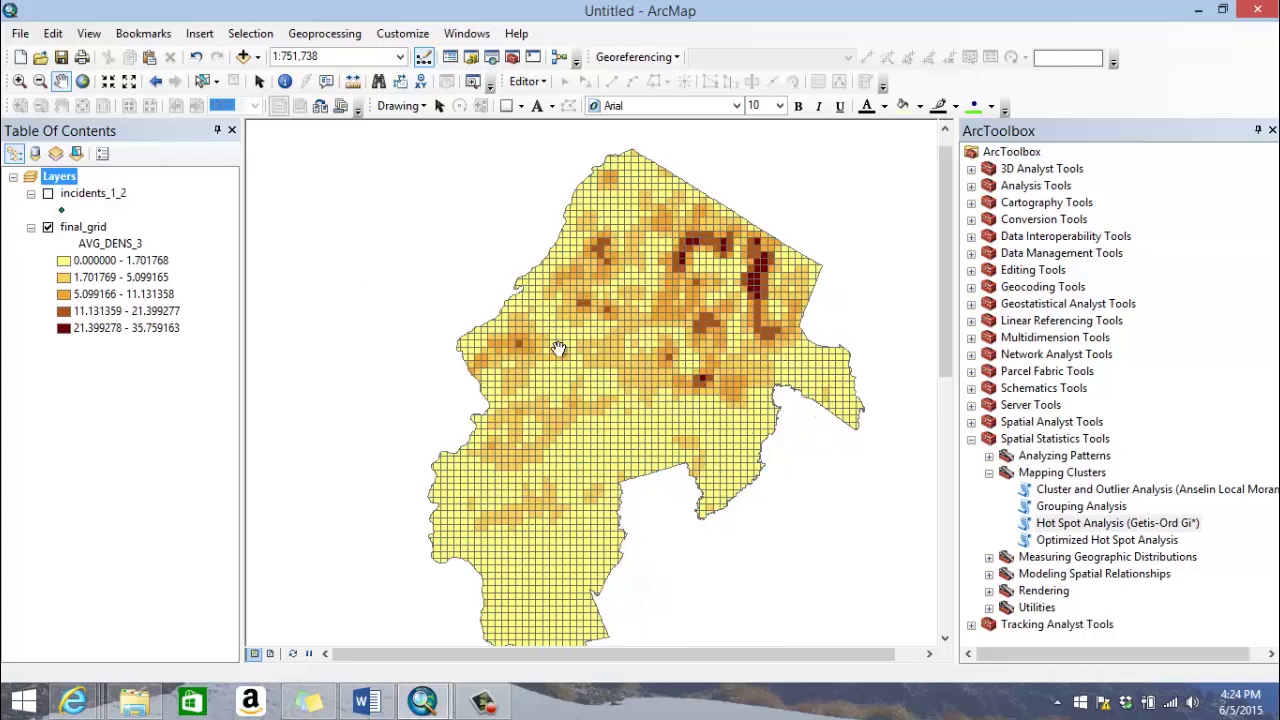
left_click_drag(591, 383, 580, 365)
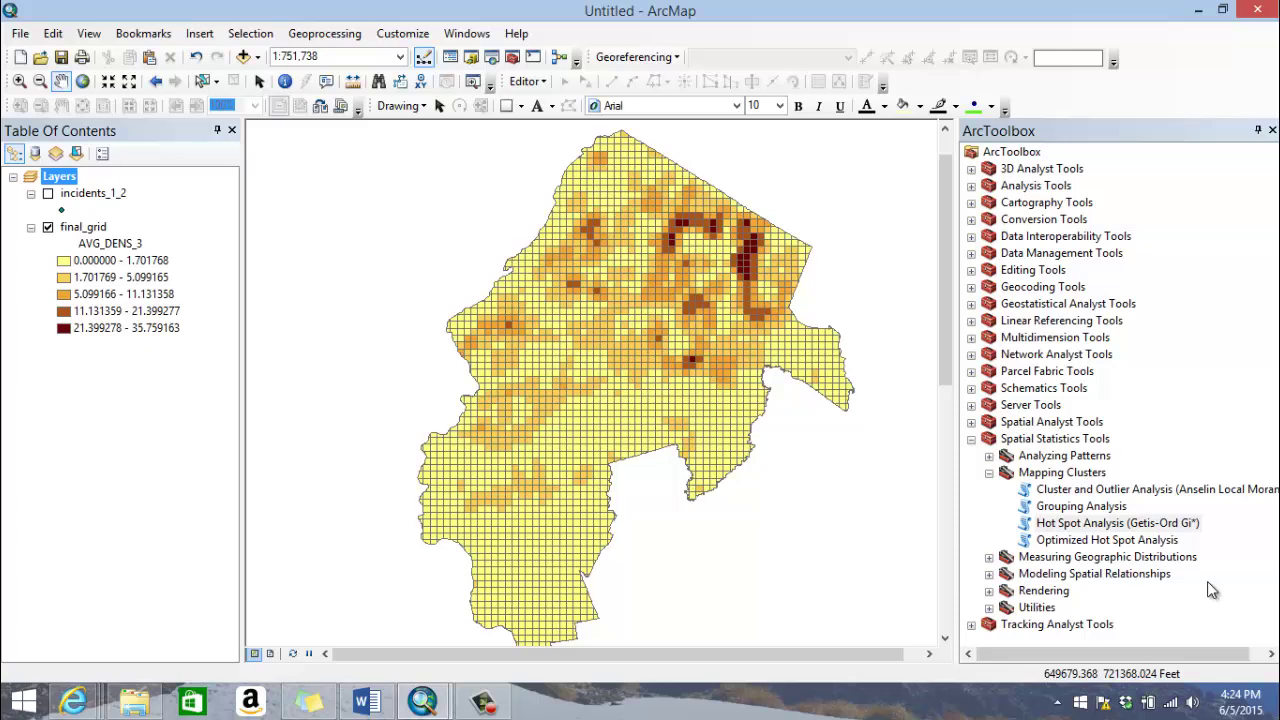
double_click(1206, 493)
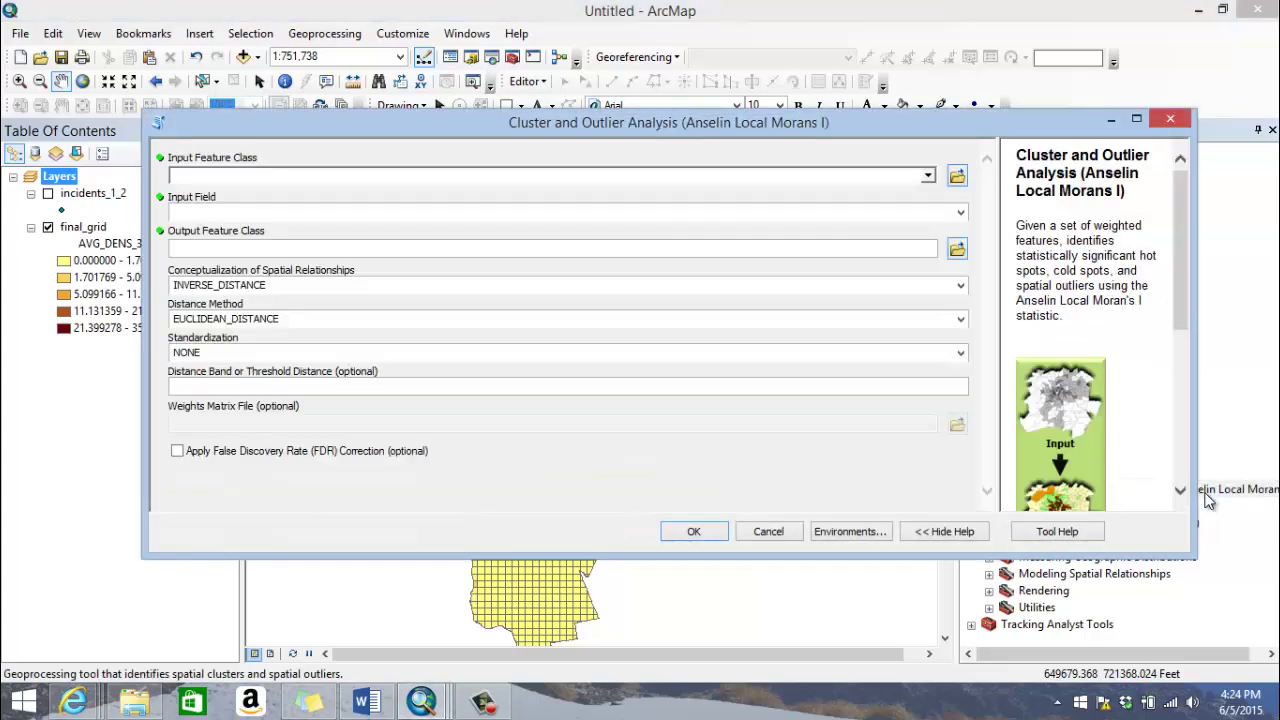
left_click_drag(1181, 265, 1162, 290)
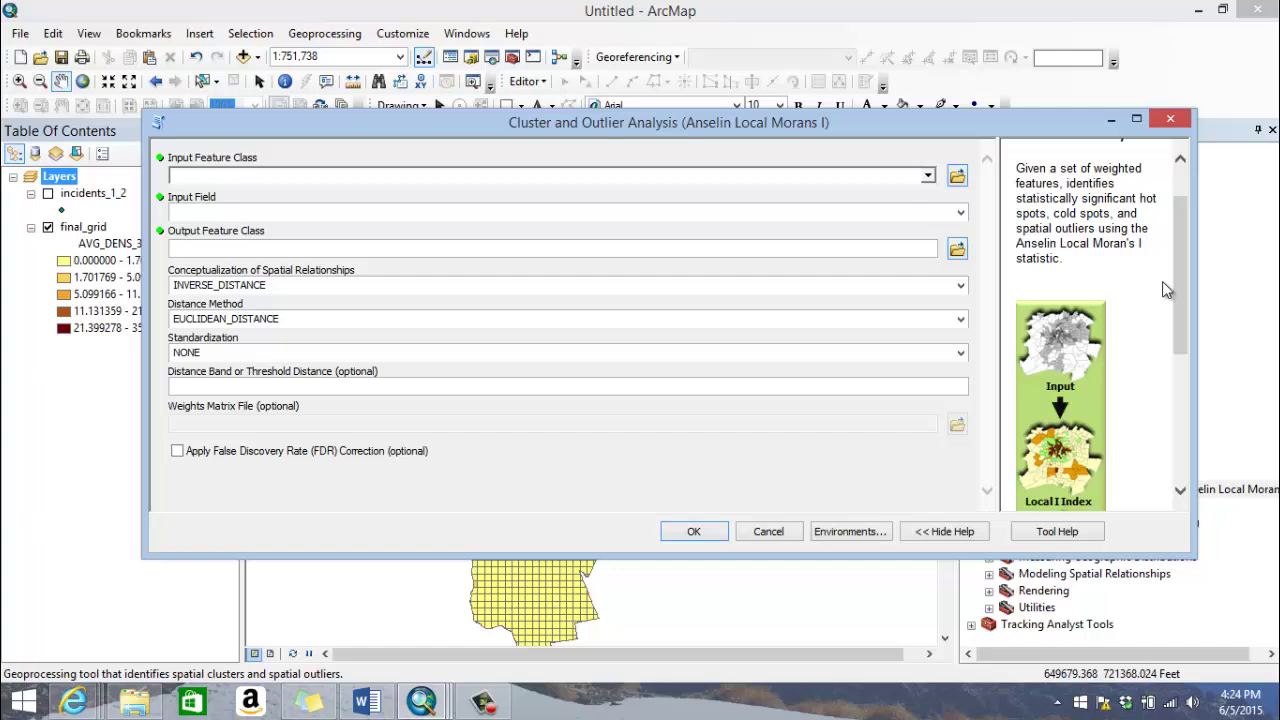
left_click(1178, 119)
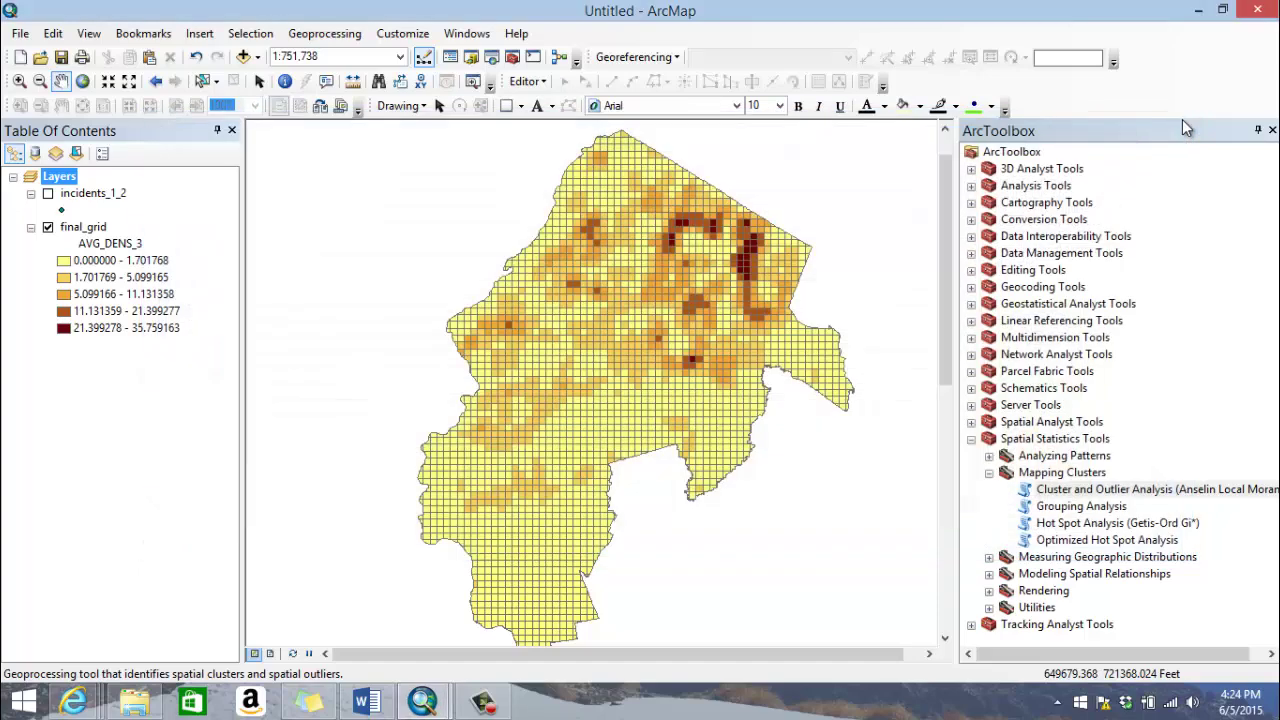
- Open Hot Spot Analysis (Getis-Ord Gi*) from Mapping Clusters and position its dialog beside the map
double_click(1137, 525)
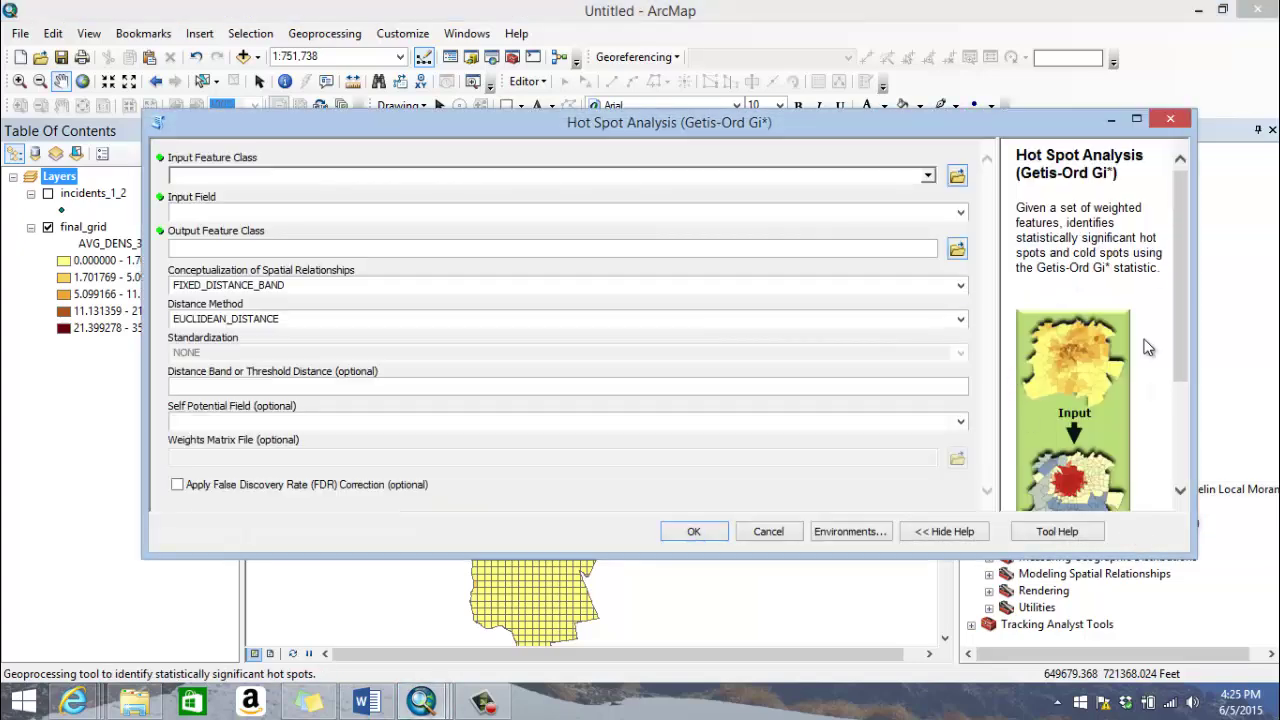
left_click_drag(1178, 274, 1172, 376)
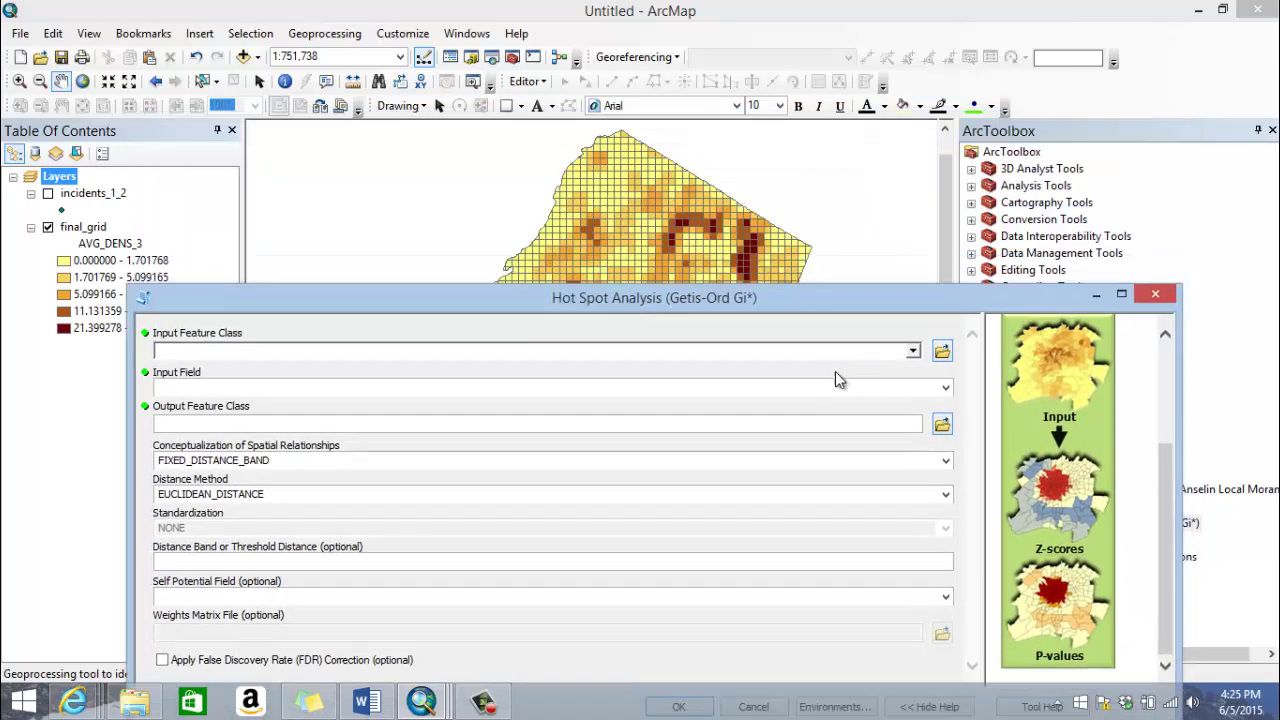
left_click_drag(840, 298, 802, 520)
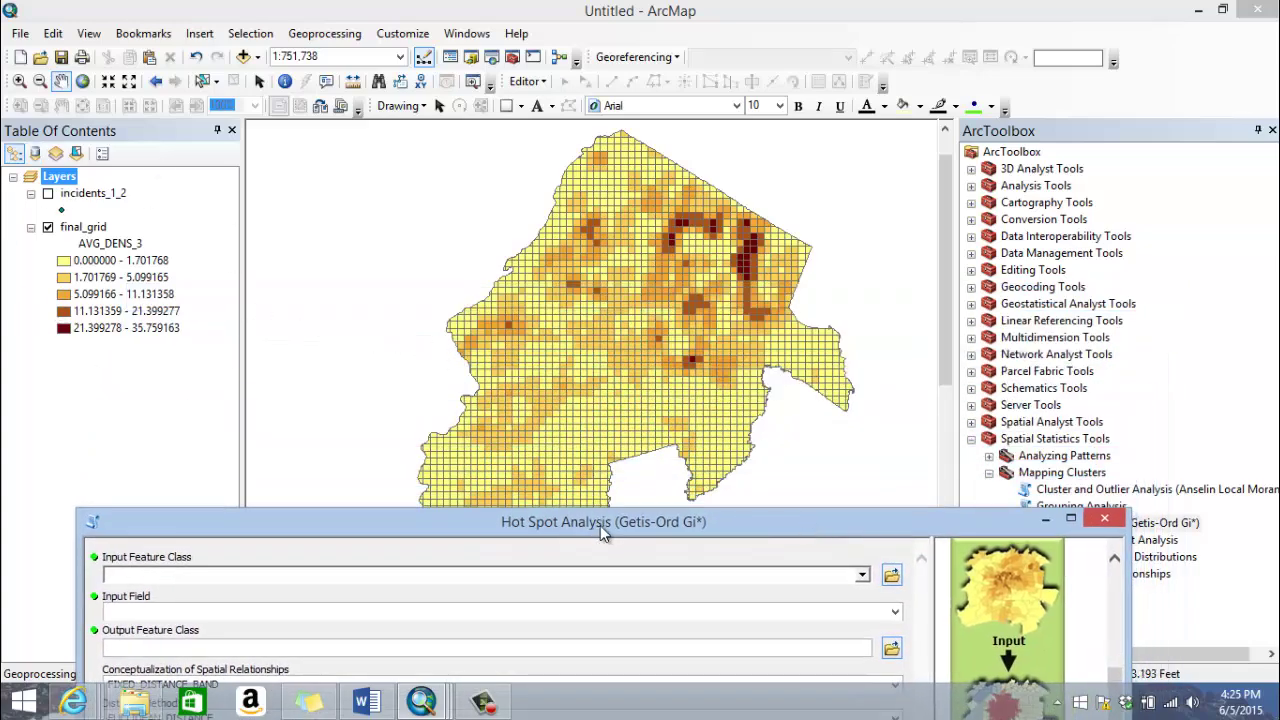
left_click_drag(598, 524, 583, 589)
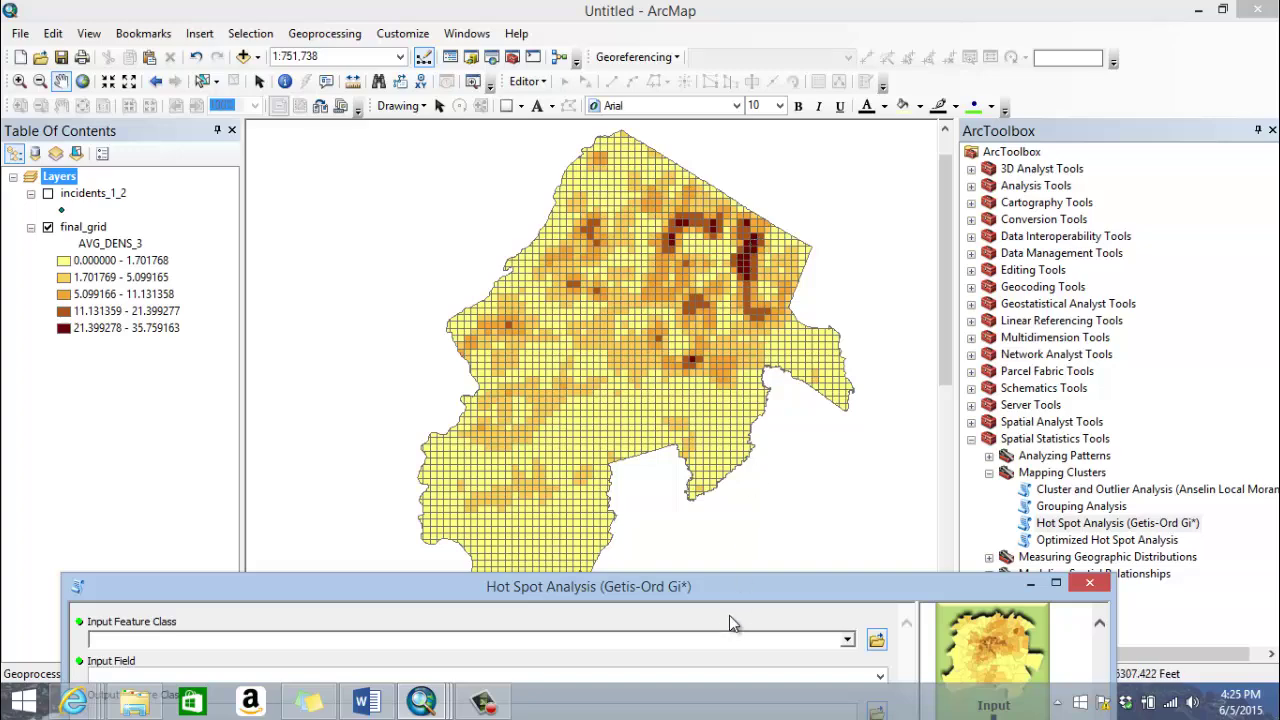
left_click_drag(727, 590, 834, 195)
- Choose final_grid as the input feature class and AVG_DENS_3 as the input field
left_click(961, 241)
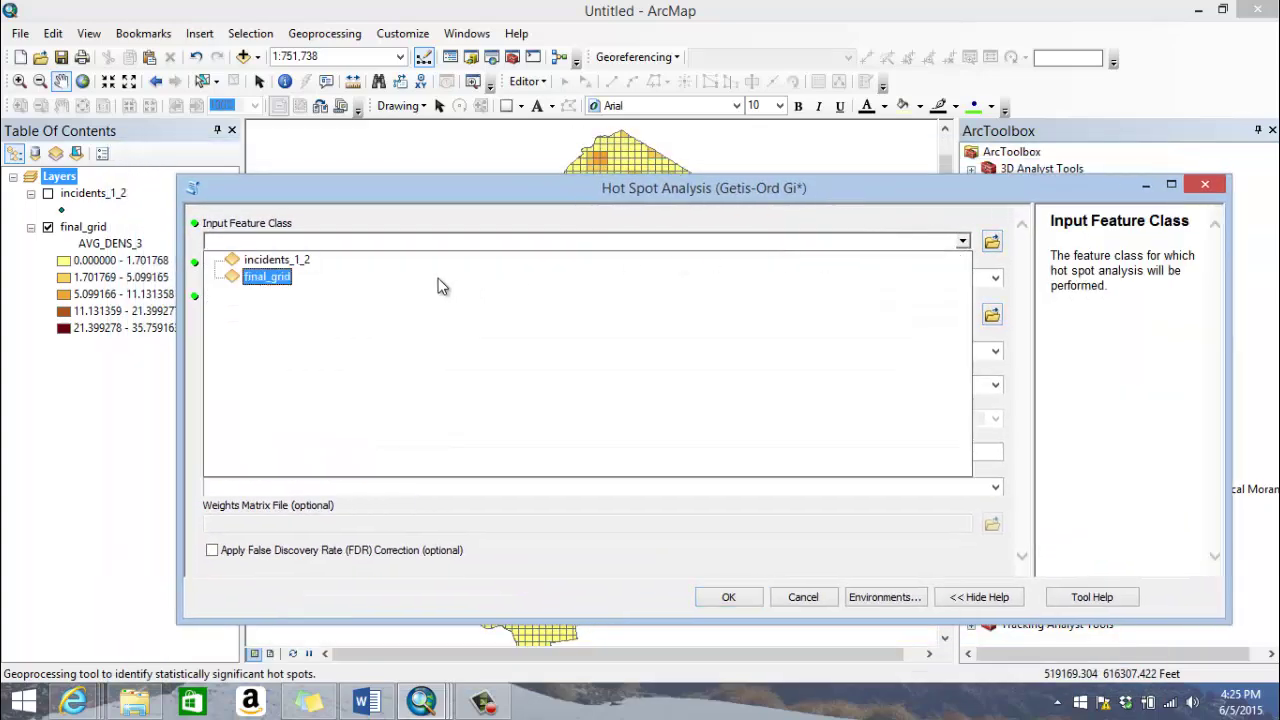
left_click(278, 277)
left_click(995, 281)
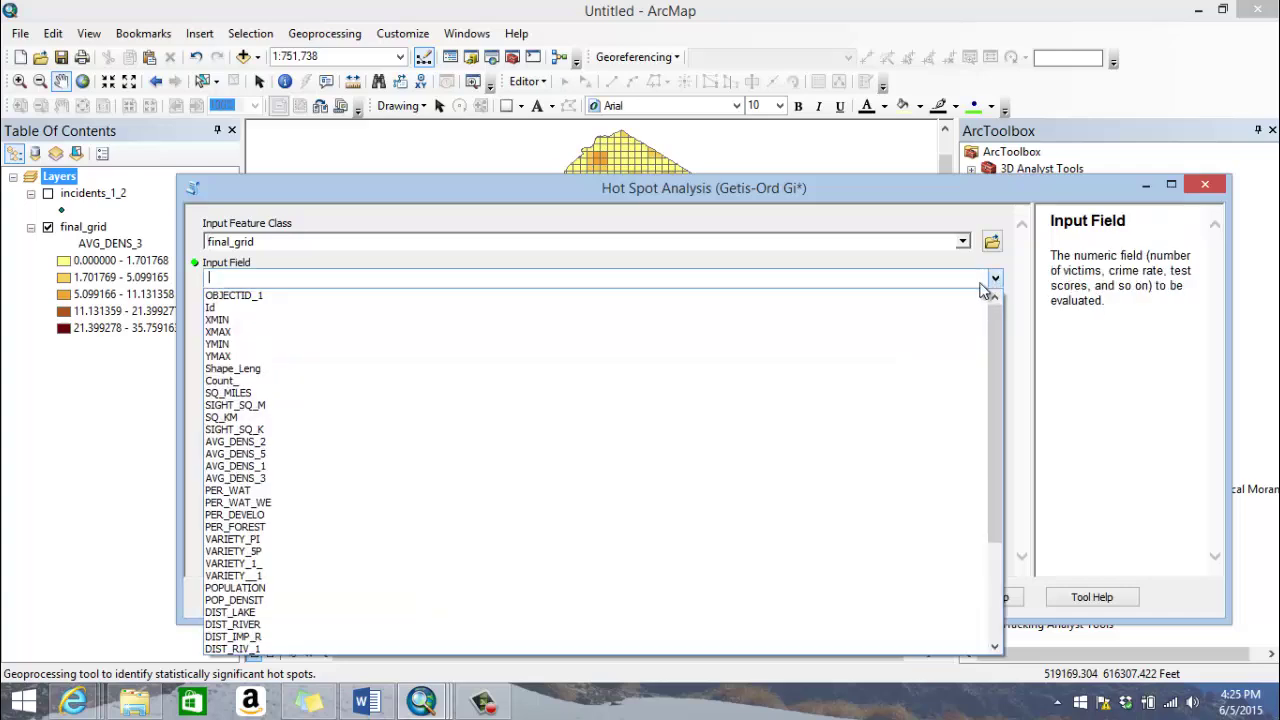
left_click(505, 476)
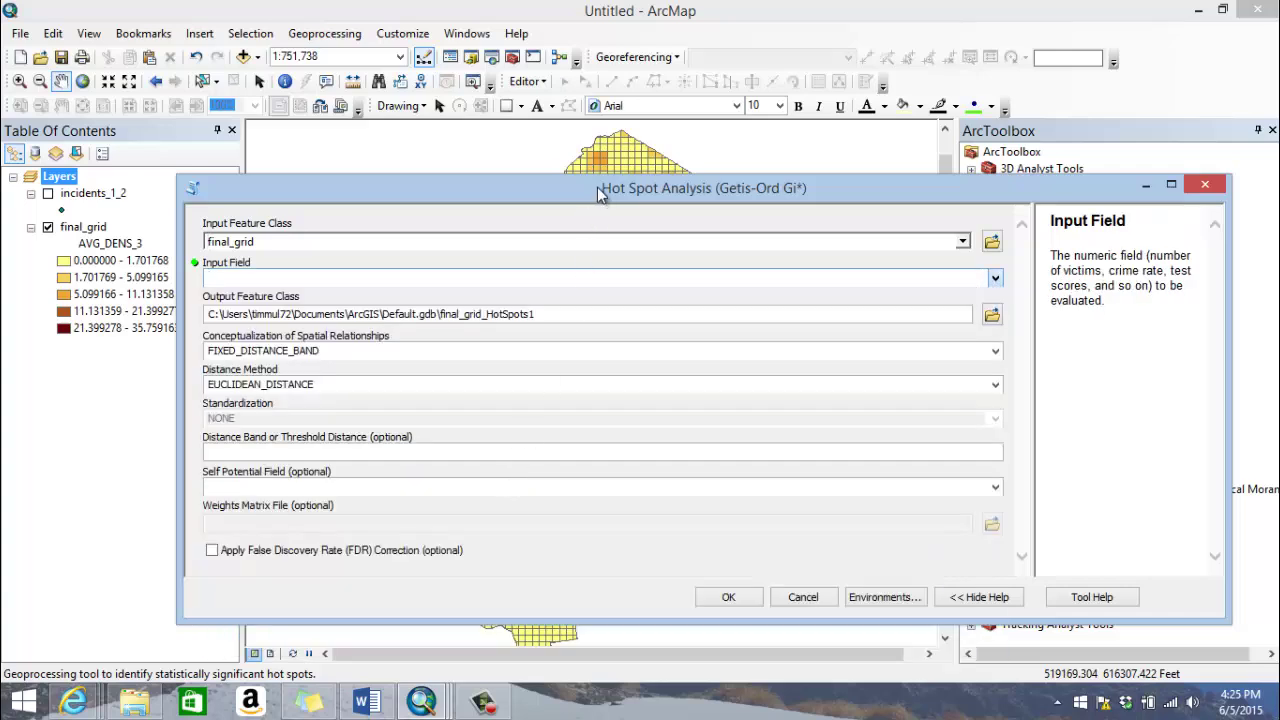
left_click_drag(597, 188, 681, 147)
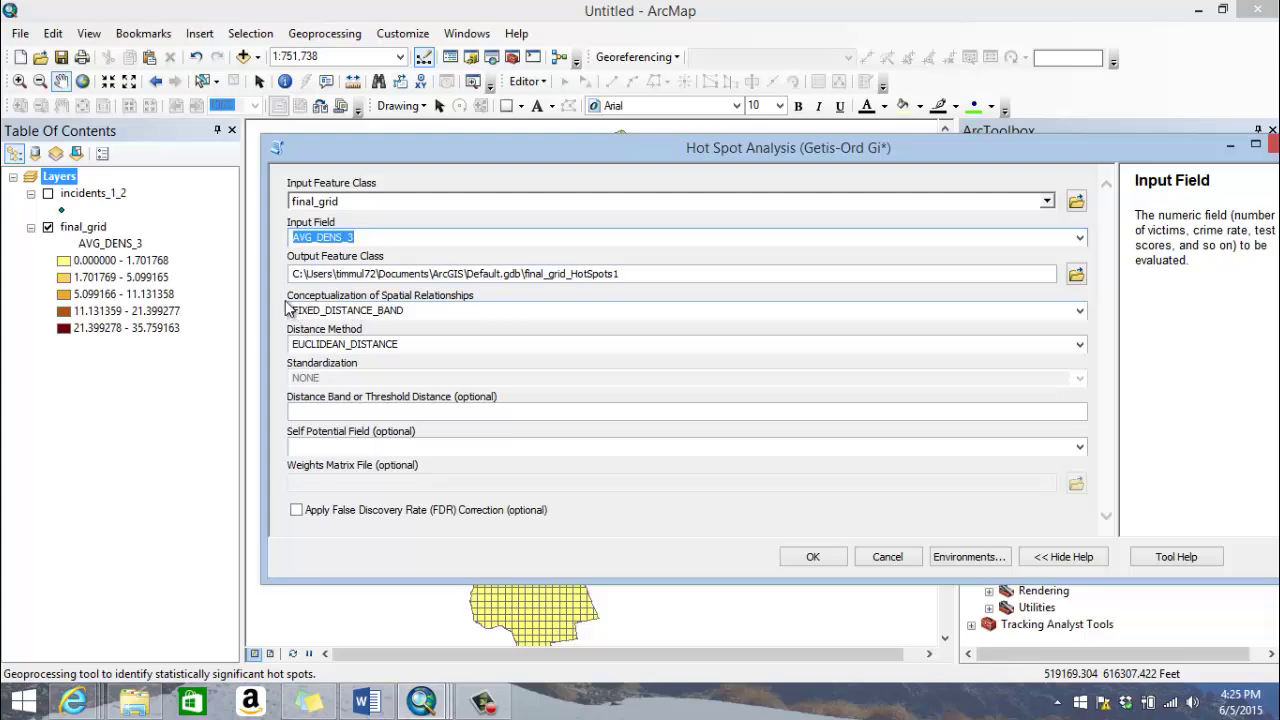
left_click_drag(674, 147, 639, 155)
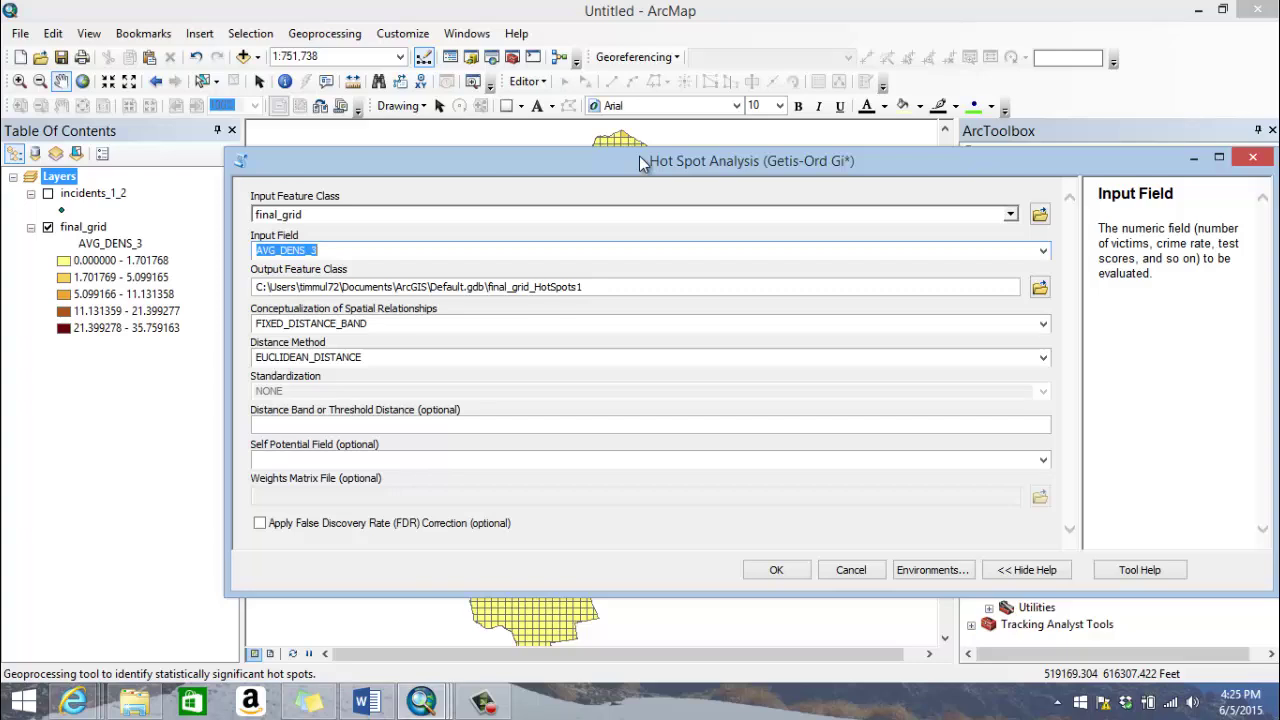
- Review the conceptualization options and keep FIXED_DISTANCE_BAND for spatial relationships
left_click(1043, 324)
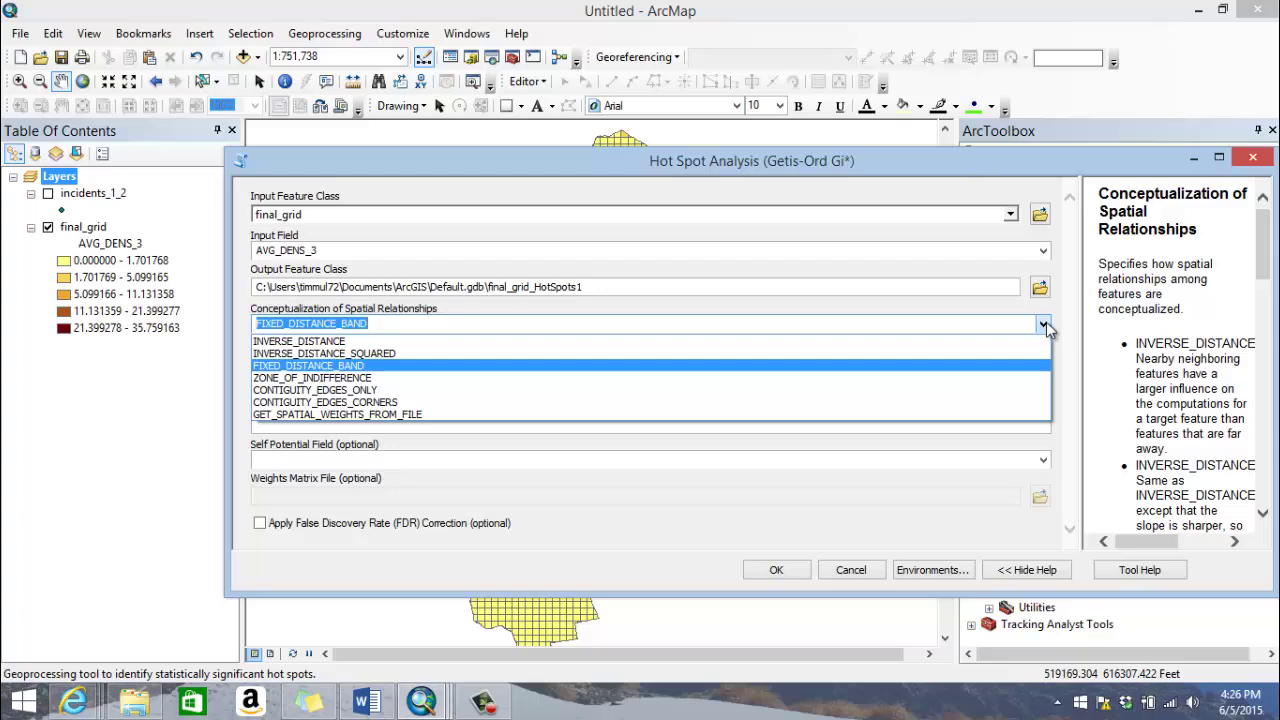
left_click(358, 366)
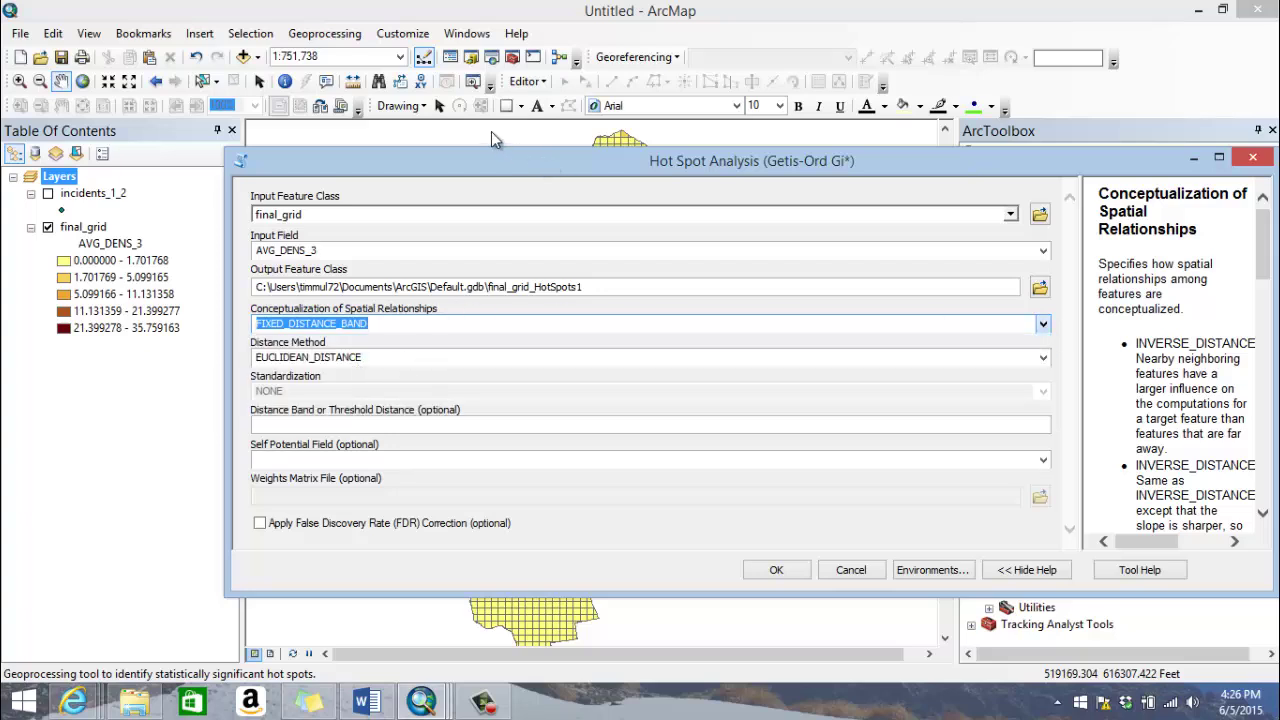
- Run the Getis-Ord Gi* analysis and let it complete in about 40.58 seconds
left_click_drag(491, 161, 450, 156)
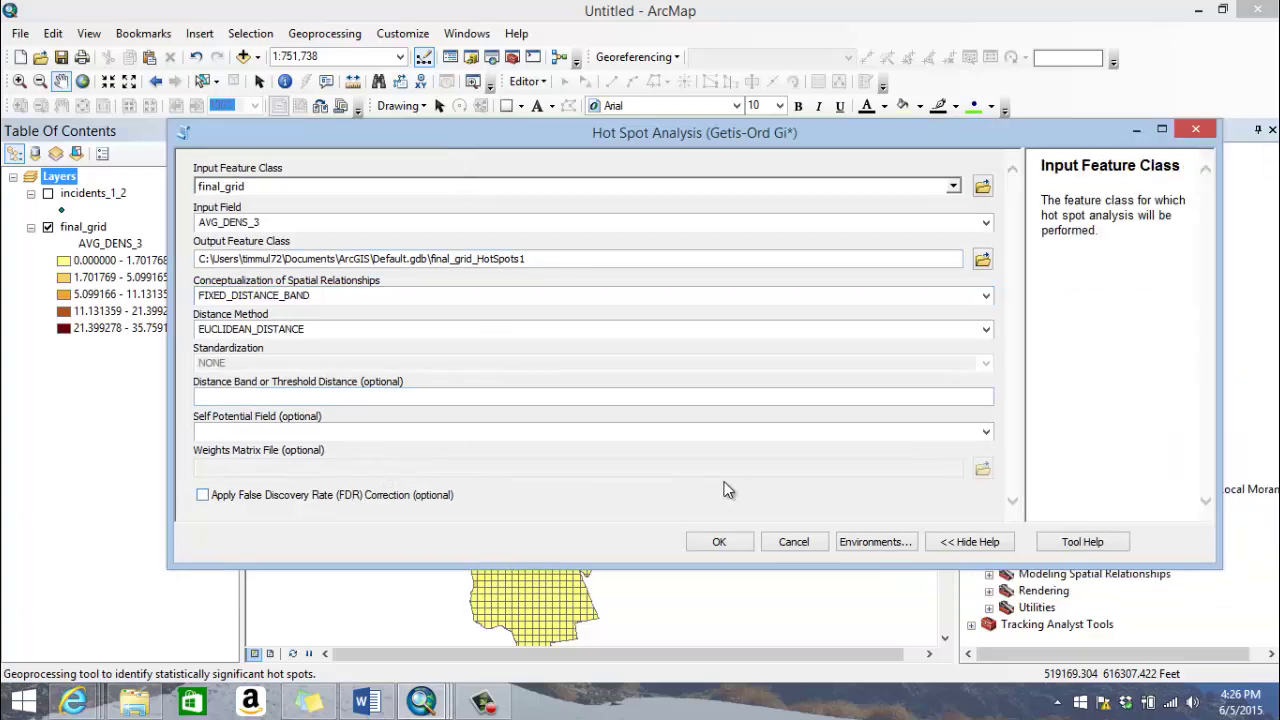
left_click(722, 543)
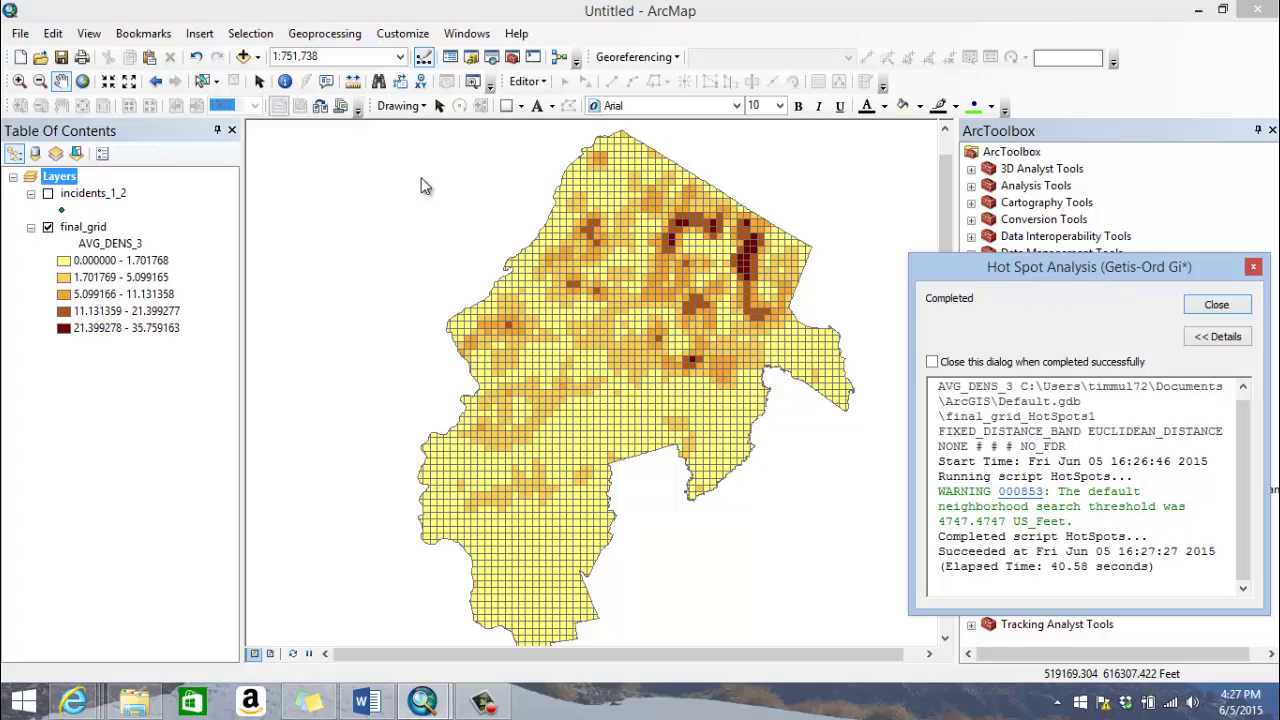
- Dismiss the results report, then browse and close the final_grid_HotSpots1 attribute table
left_click(1218, 305)
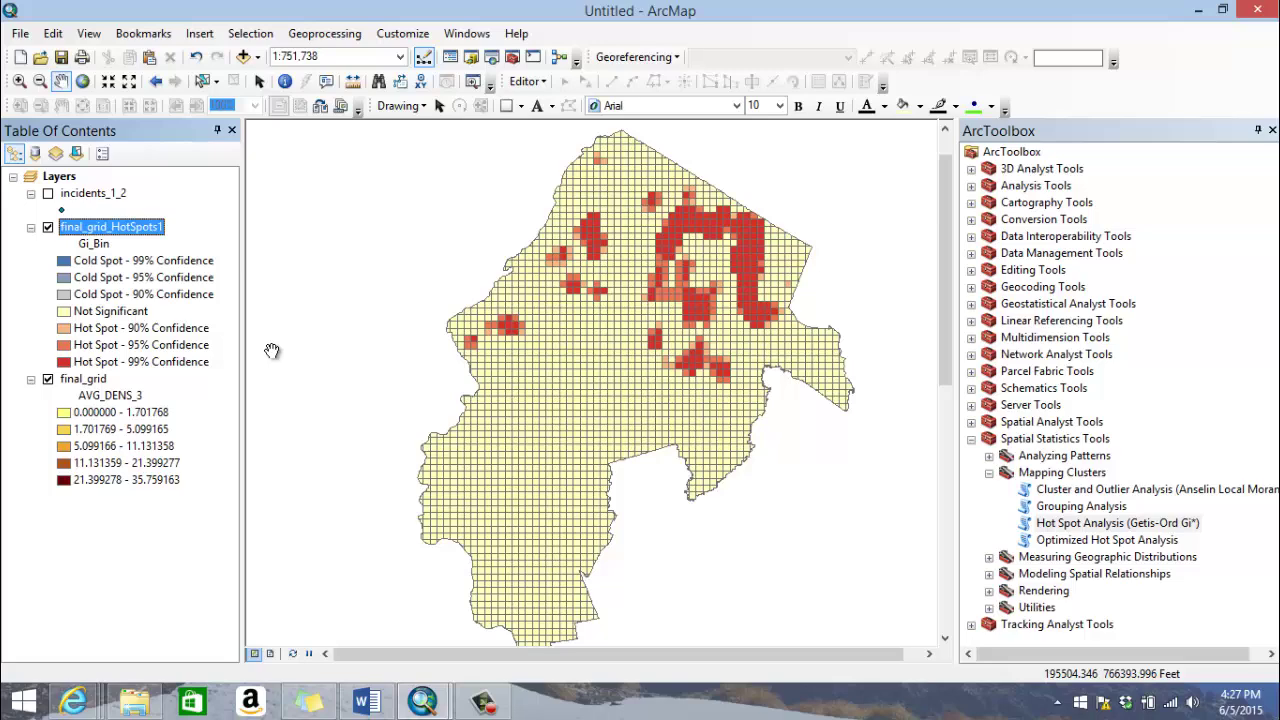
right_click(140, 227)
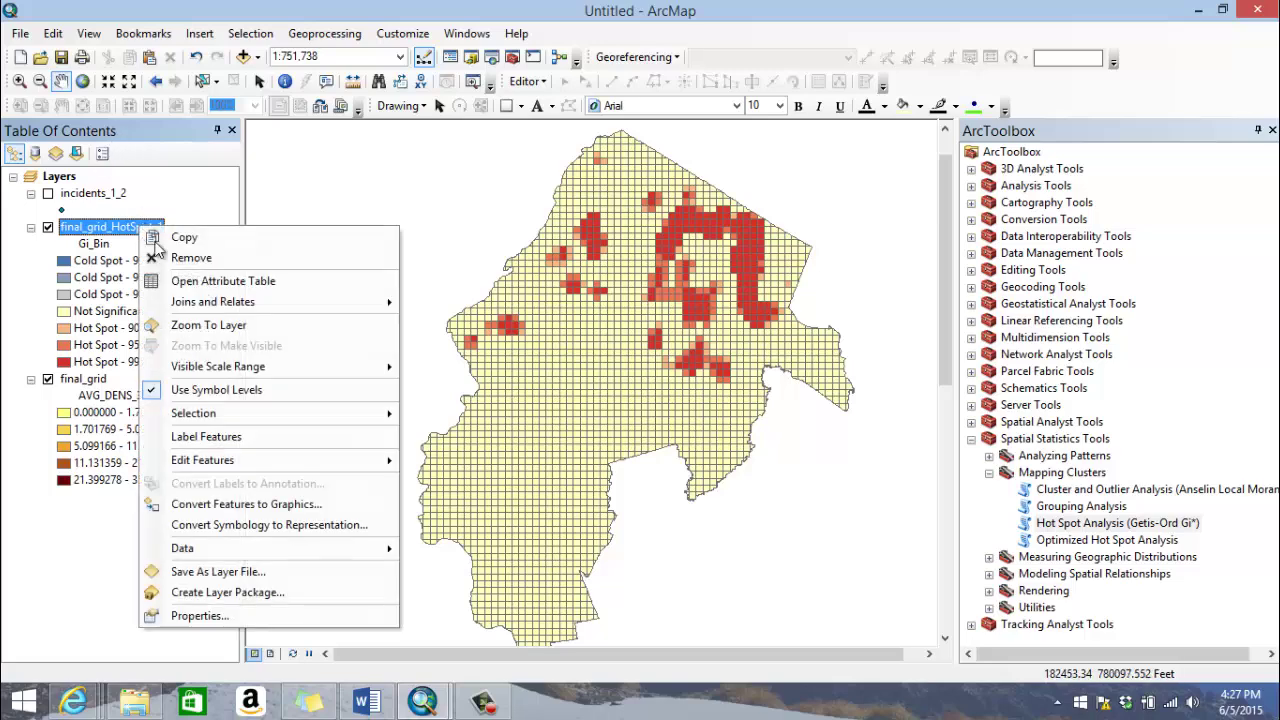
left_click(190, 281)
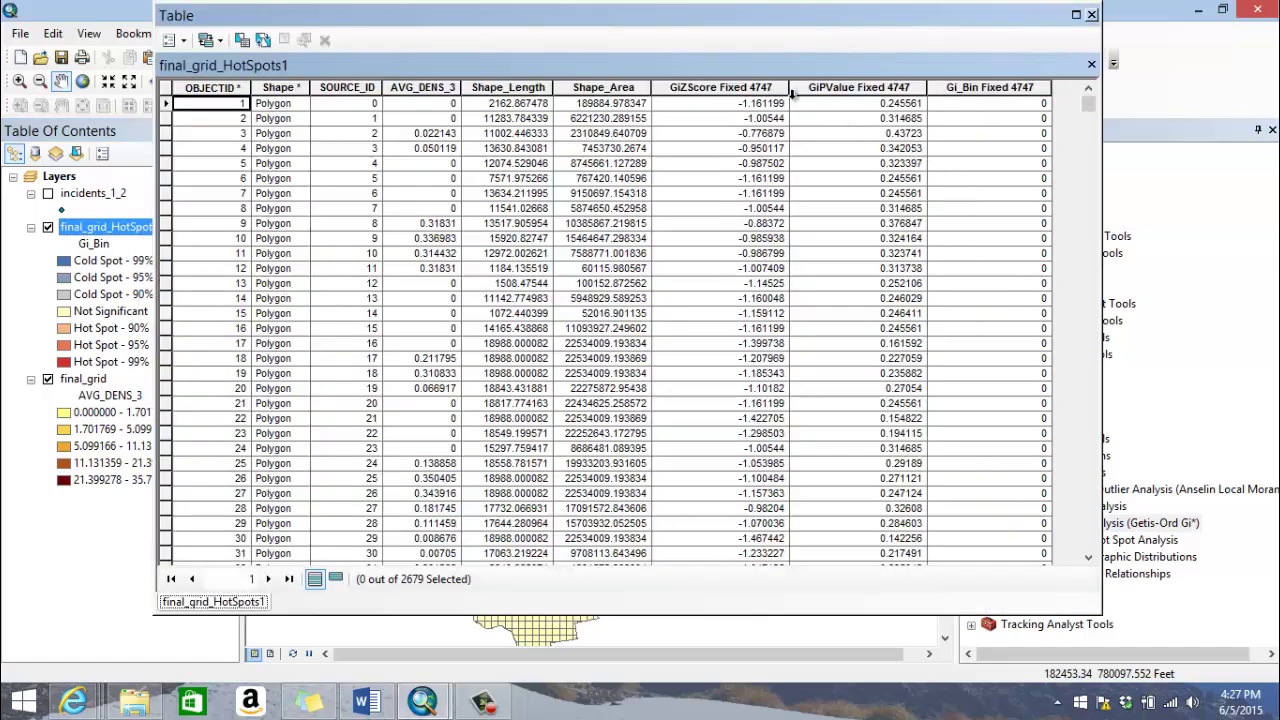
left_click_drag(1088, 115, 940, 90)
mouse_move(1092, 118)
left_mouse_down()
mouse_move(1086, 450)
mouse_move(1087, 108)
left_mouse_up()
left_click(1091, 14)
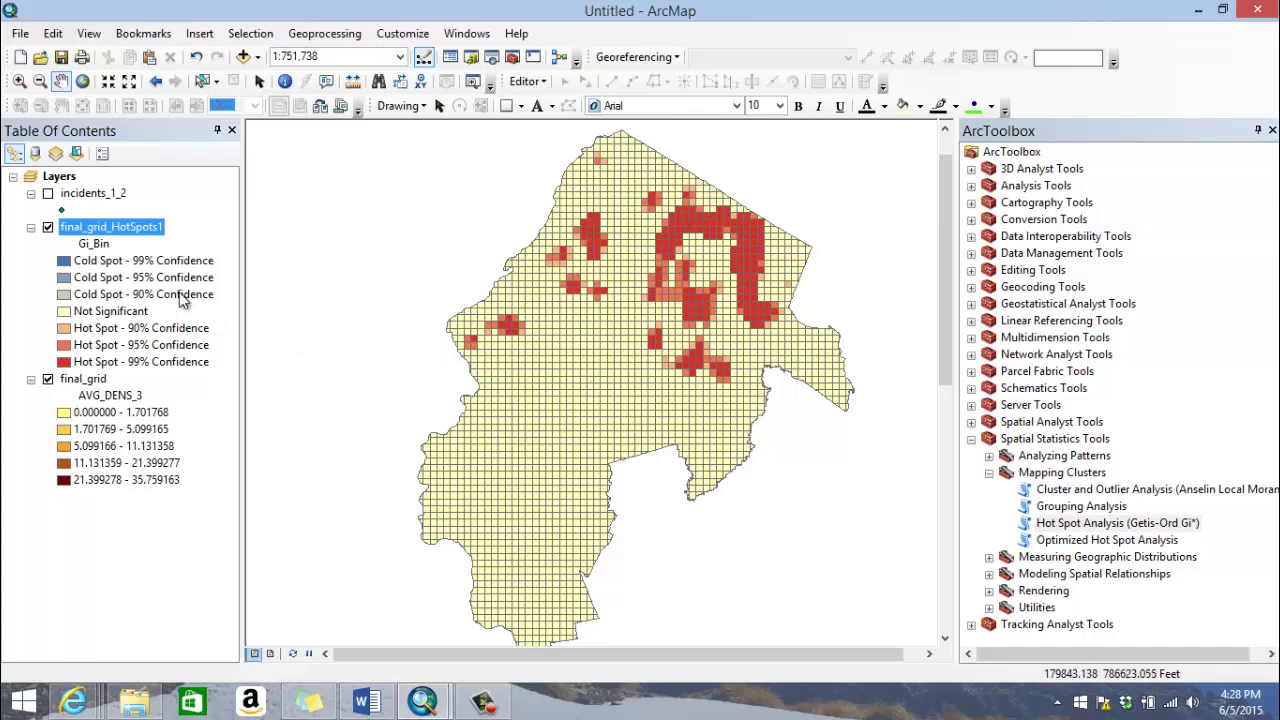
- Toggle incidents_1_2 and final_grid_HotSpots1 to compare layers, then minimize the New Jersey window
left_click(47, 196)
left_click(47, 195)
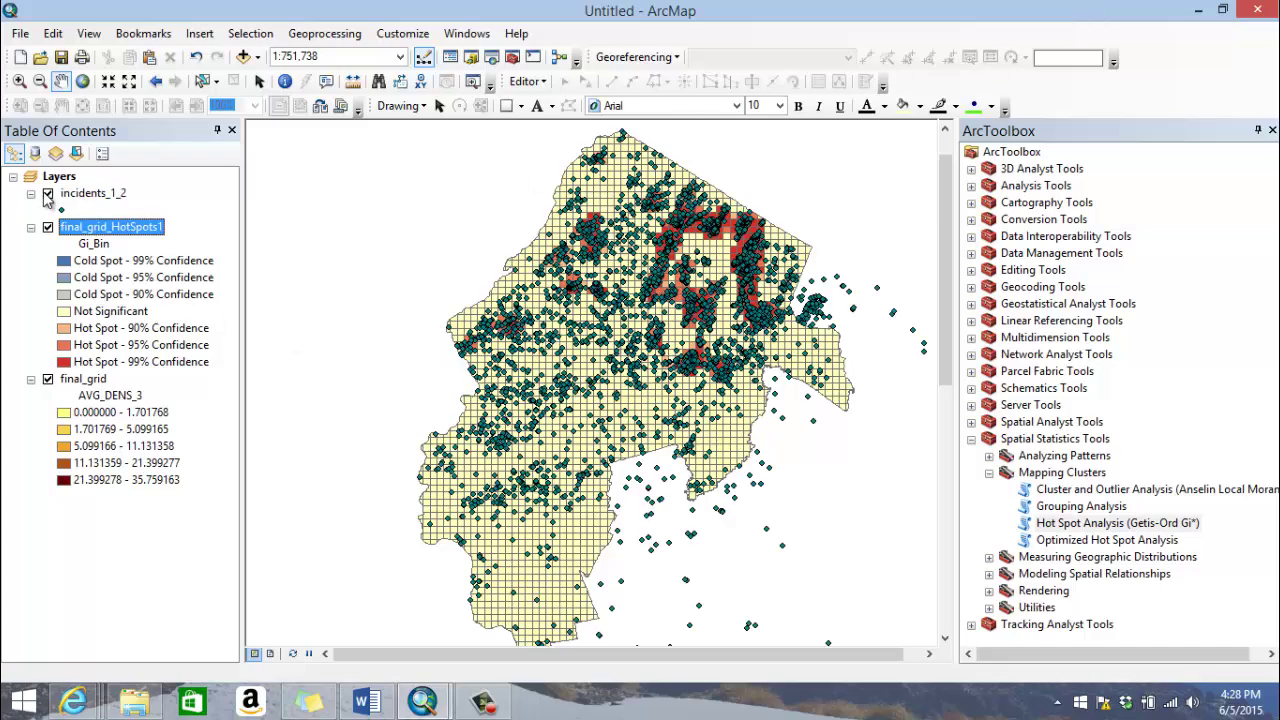
left_click(47, 195)
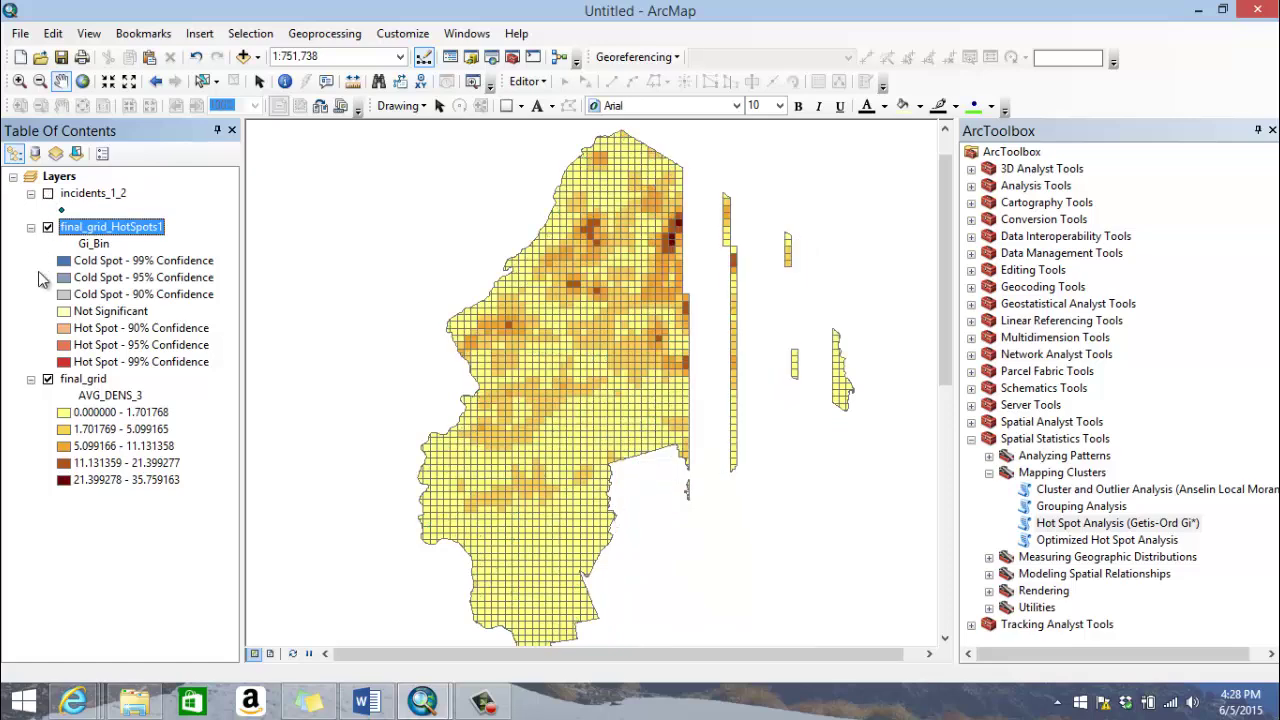
left_click(48, 228)
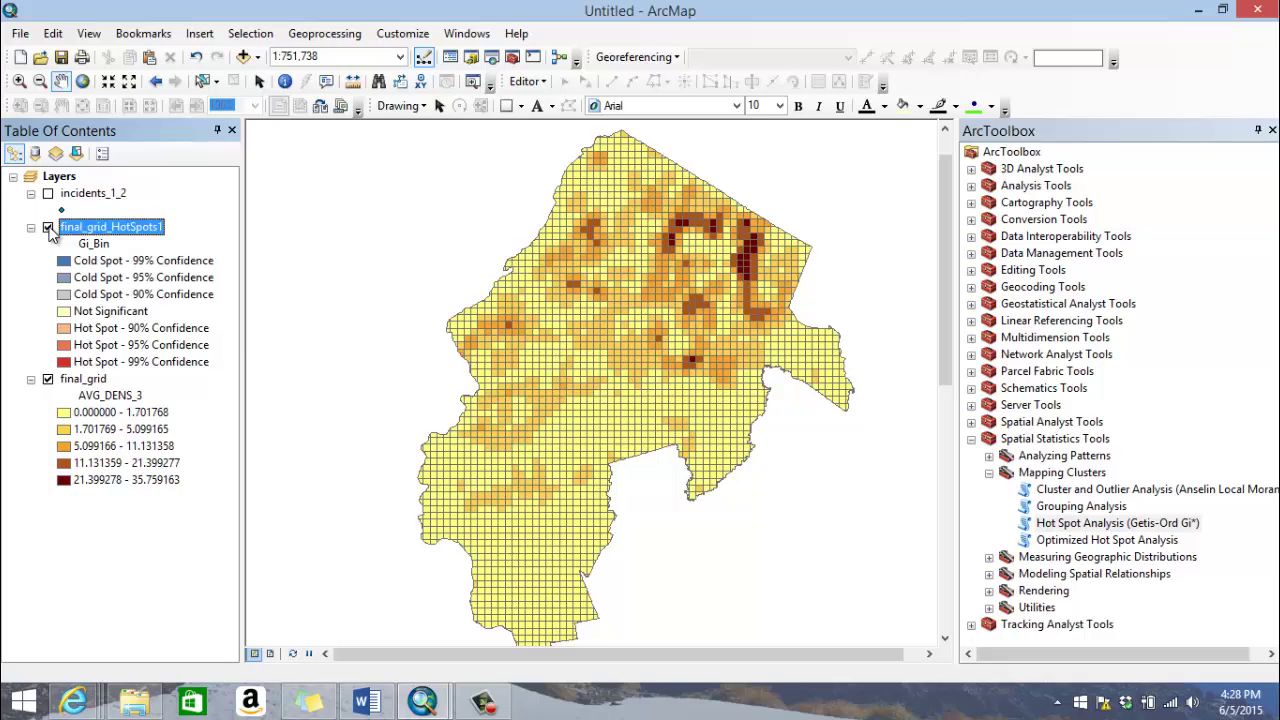
left_click(48, 228)
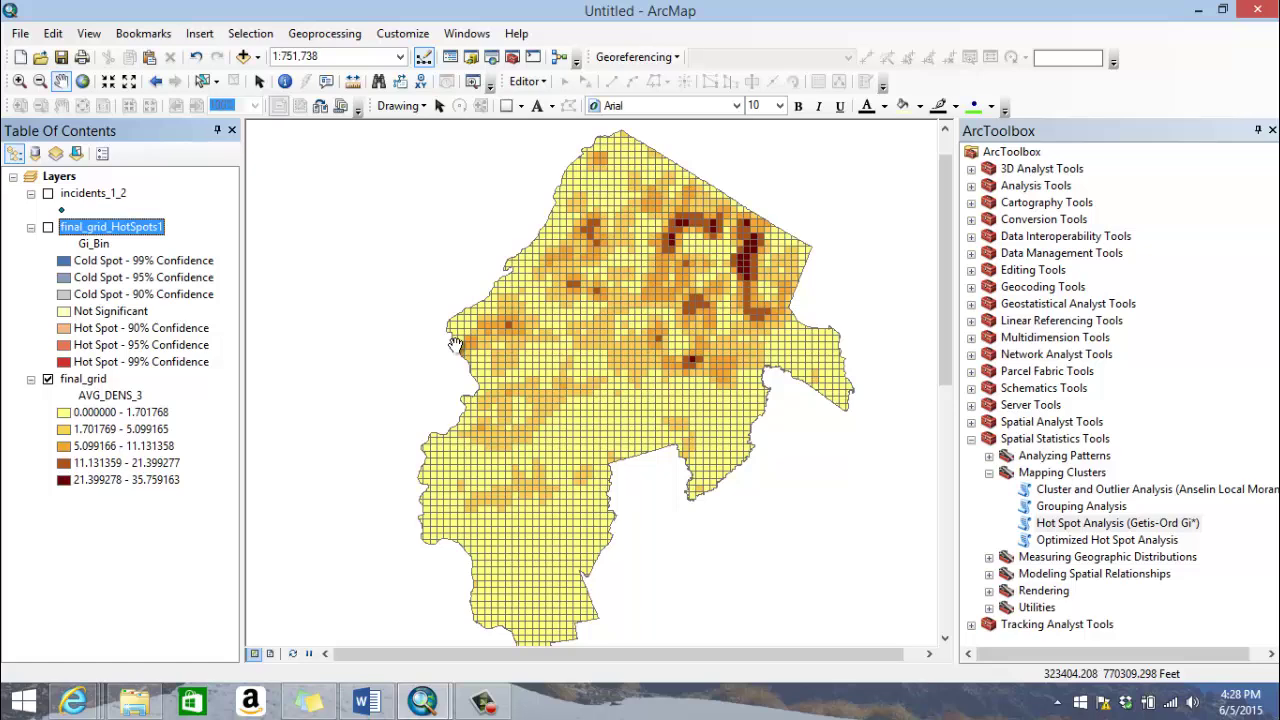
left_click(1198, 12)
- Restore the figure2.mxd North Carolina county accuracy map from the taskbar
mouse_move(430, 698)
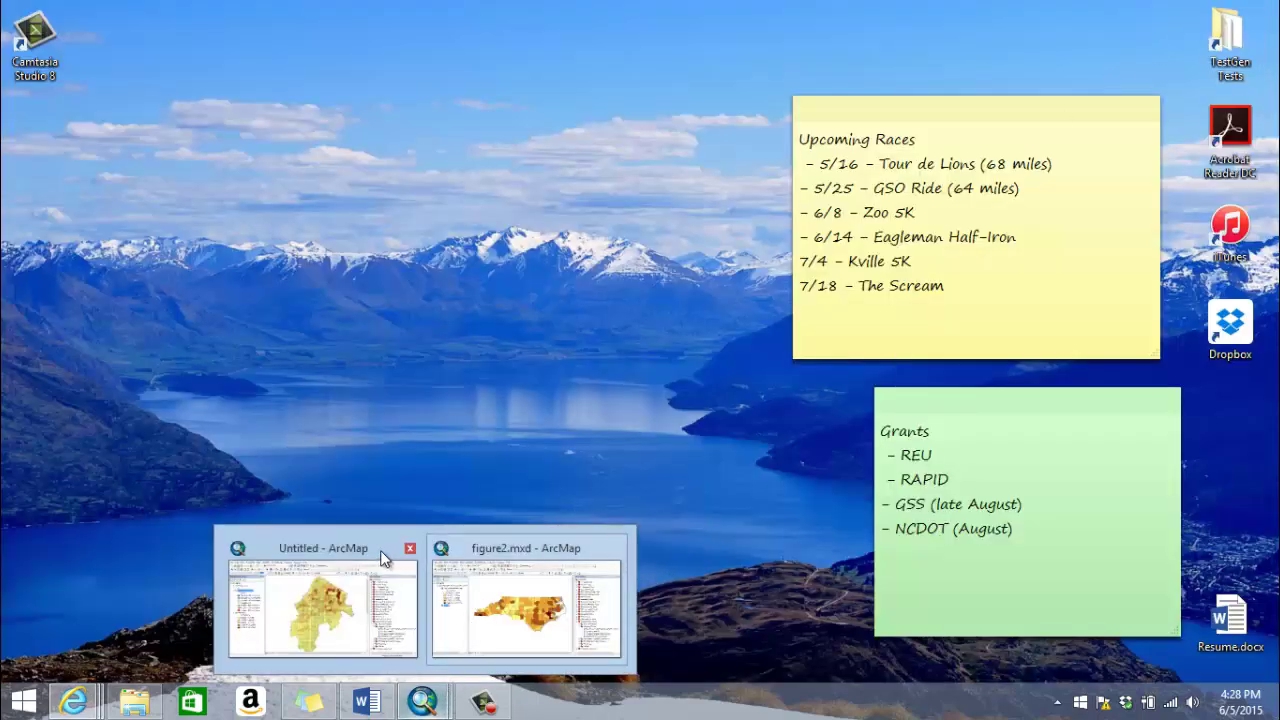
left_click(490, 548)
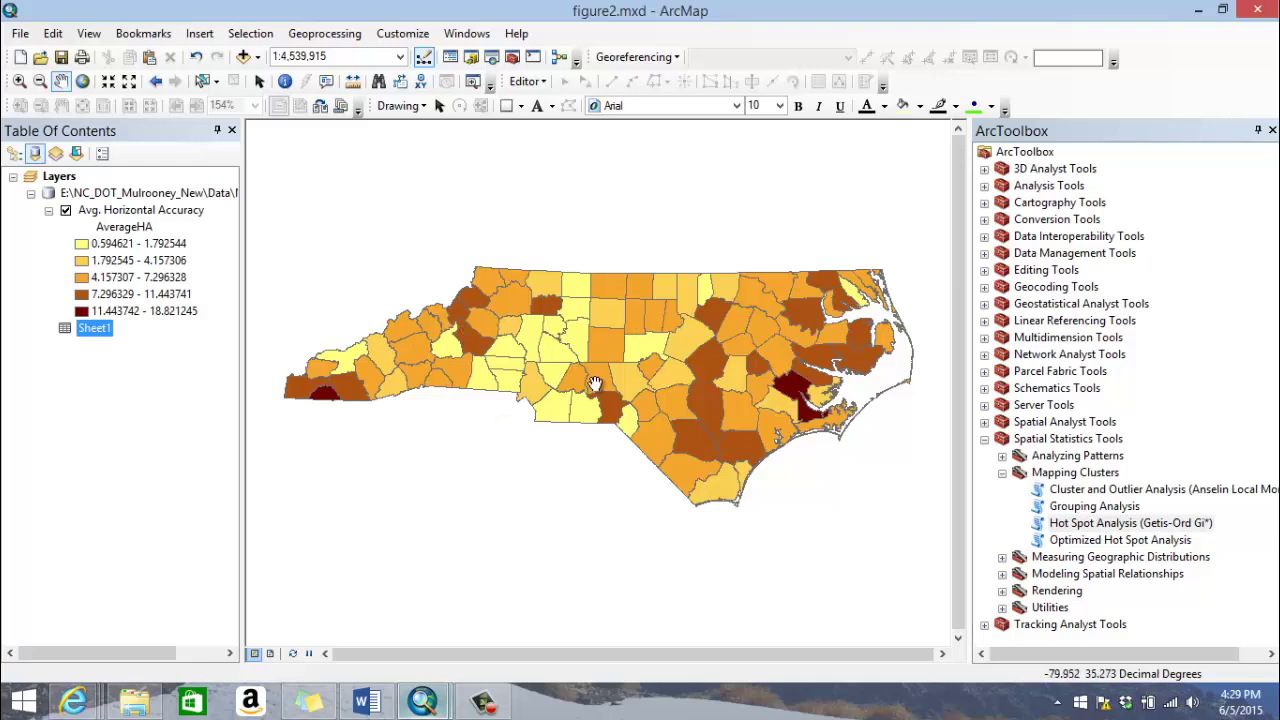
- Open Hot Spot Analysis (Getis-Ord Gi*) with Avg. Horizontal Accuracy as the input feature class
left_click(1115, 527)
double_click(1115, 528)
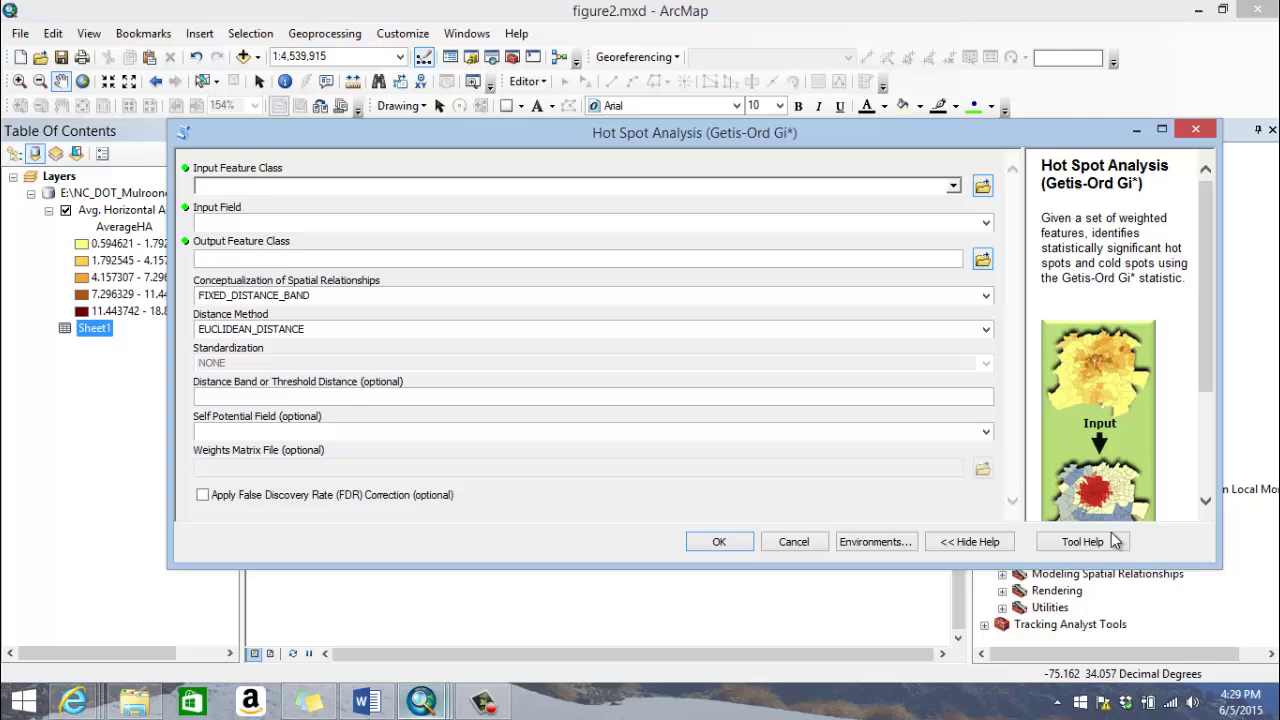
left_click(954, 186)
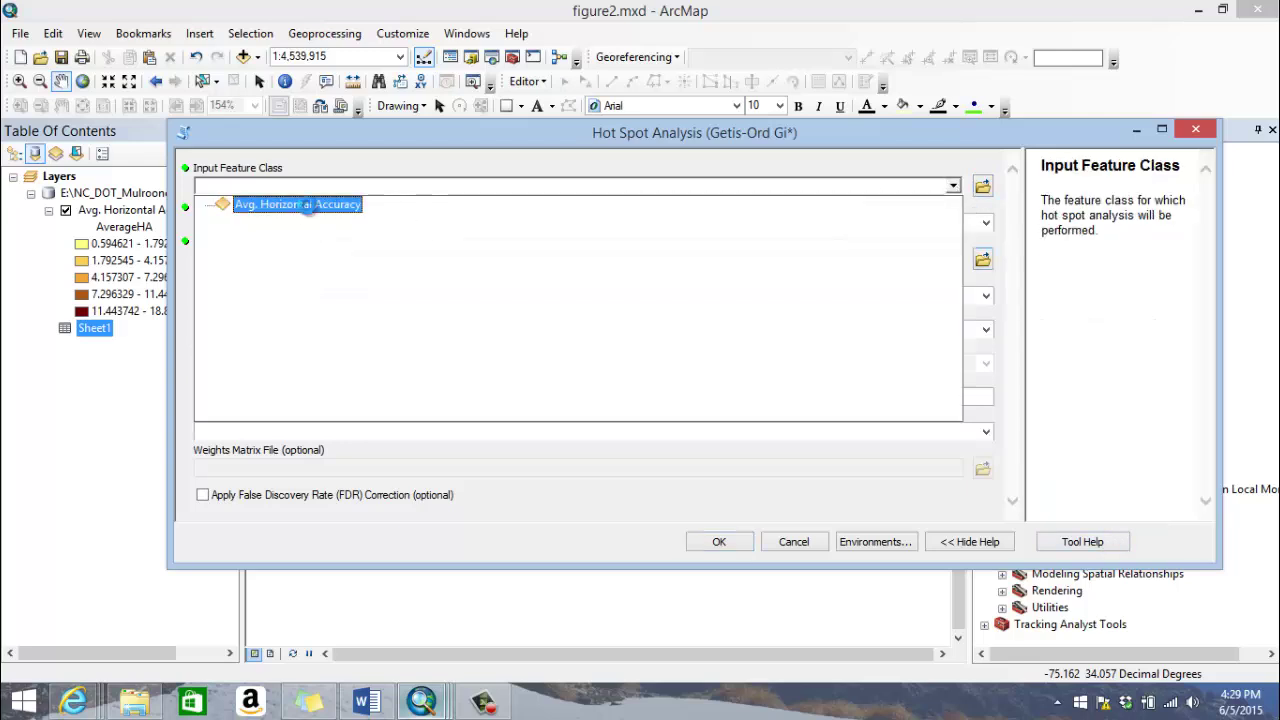
left_click(306, 204)
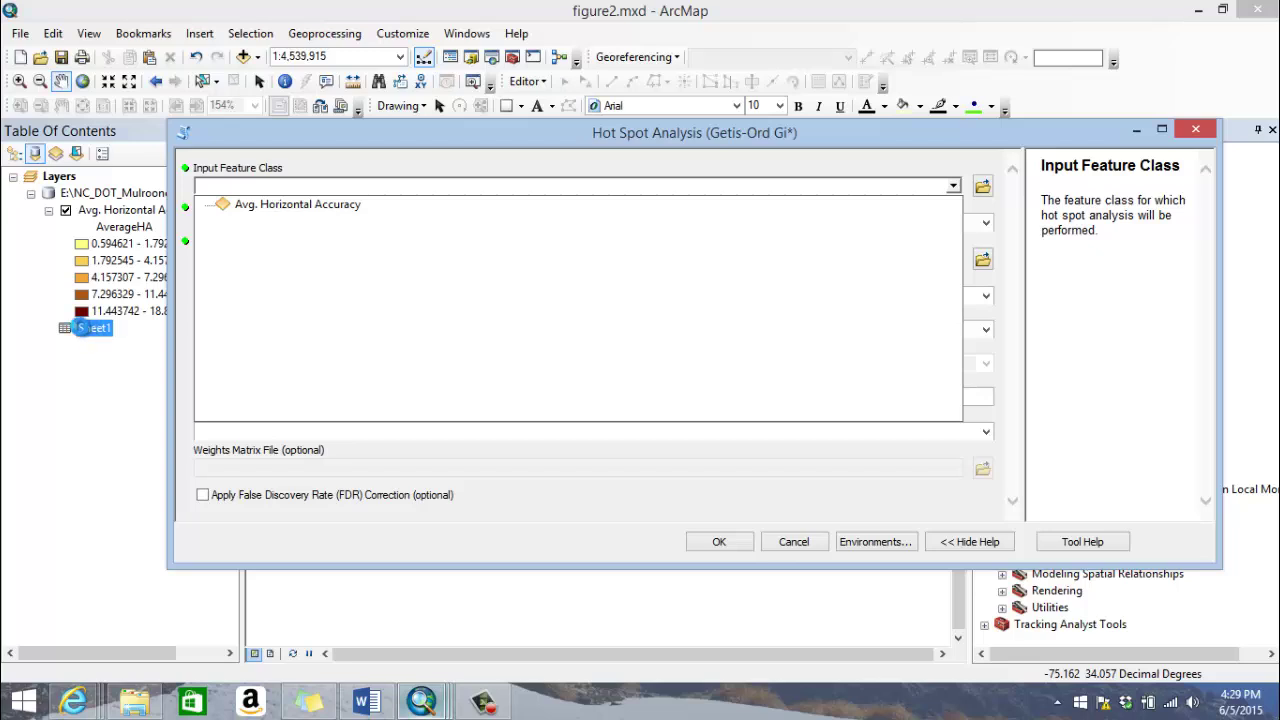
- Choose Sheet1.AverageHA as the input field to analyse
left_click(988, 226)
left_click_drag(987, 312, 994, 485)
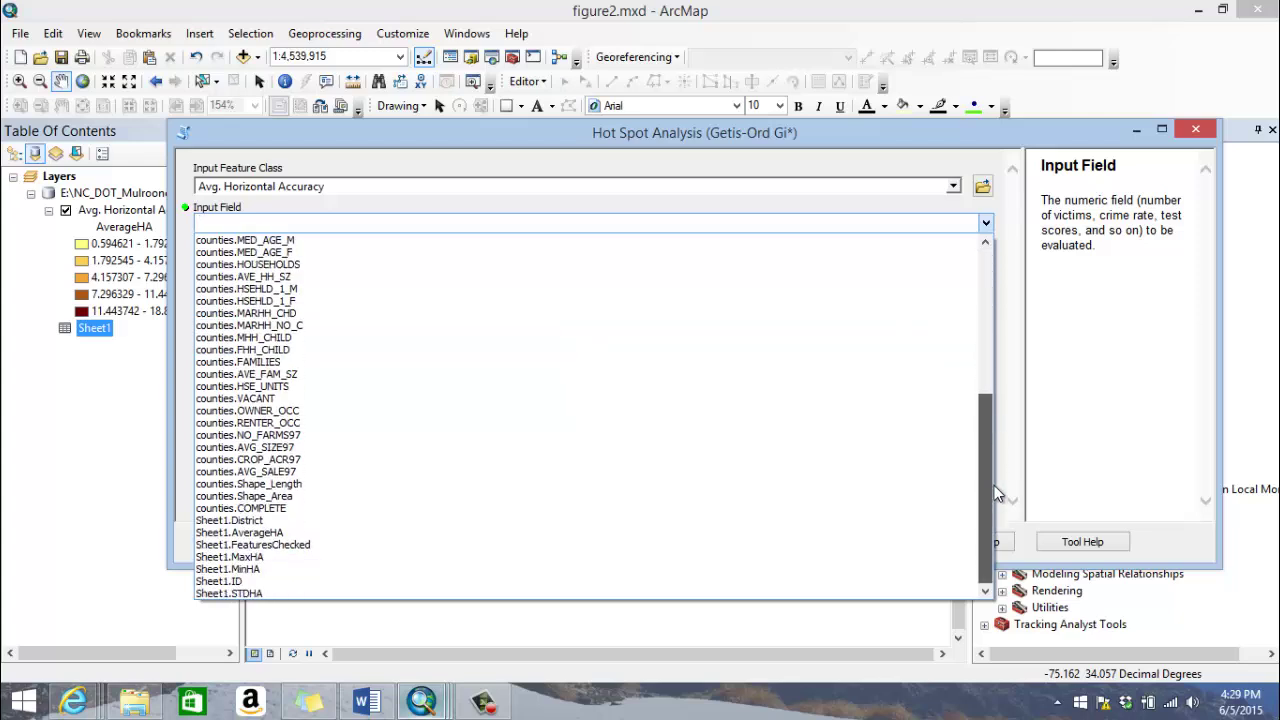
left_click(391, 533)
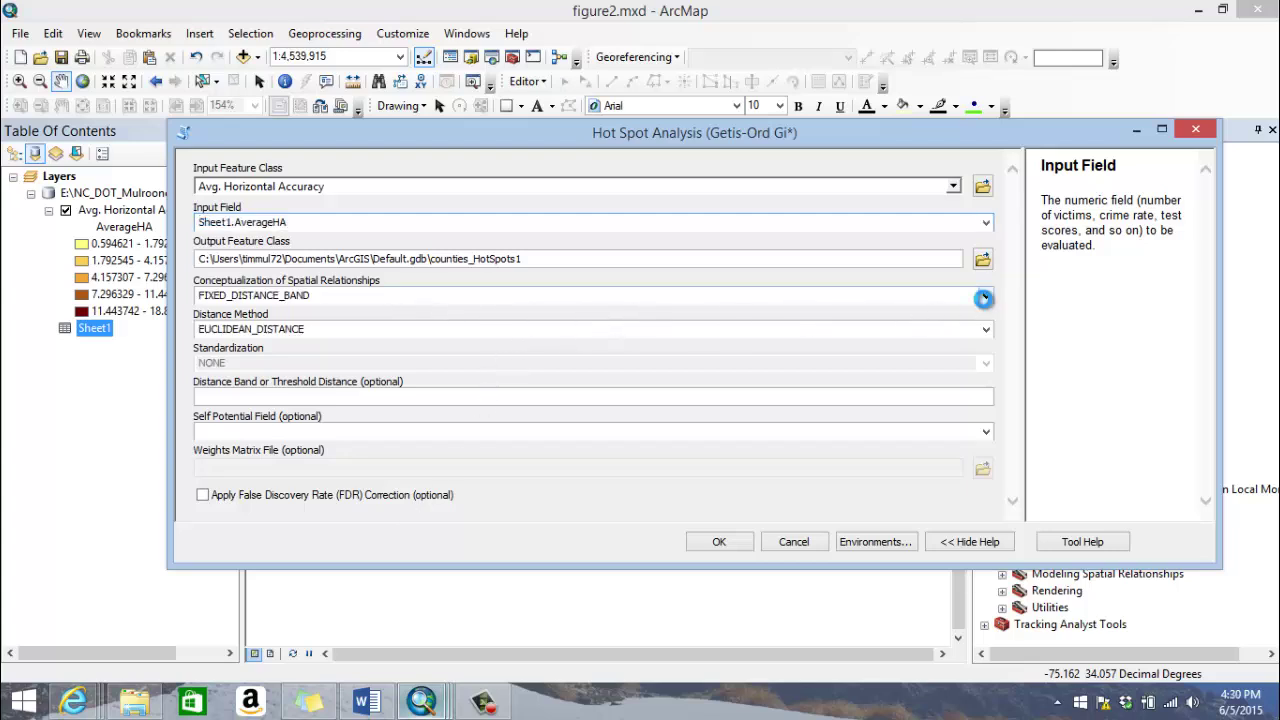
left_click(984, 297)
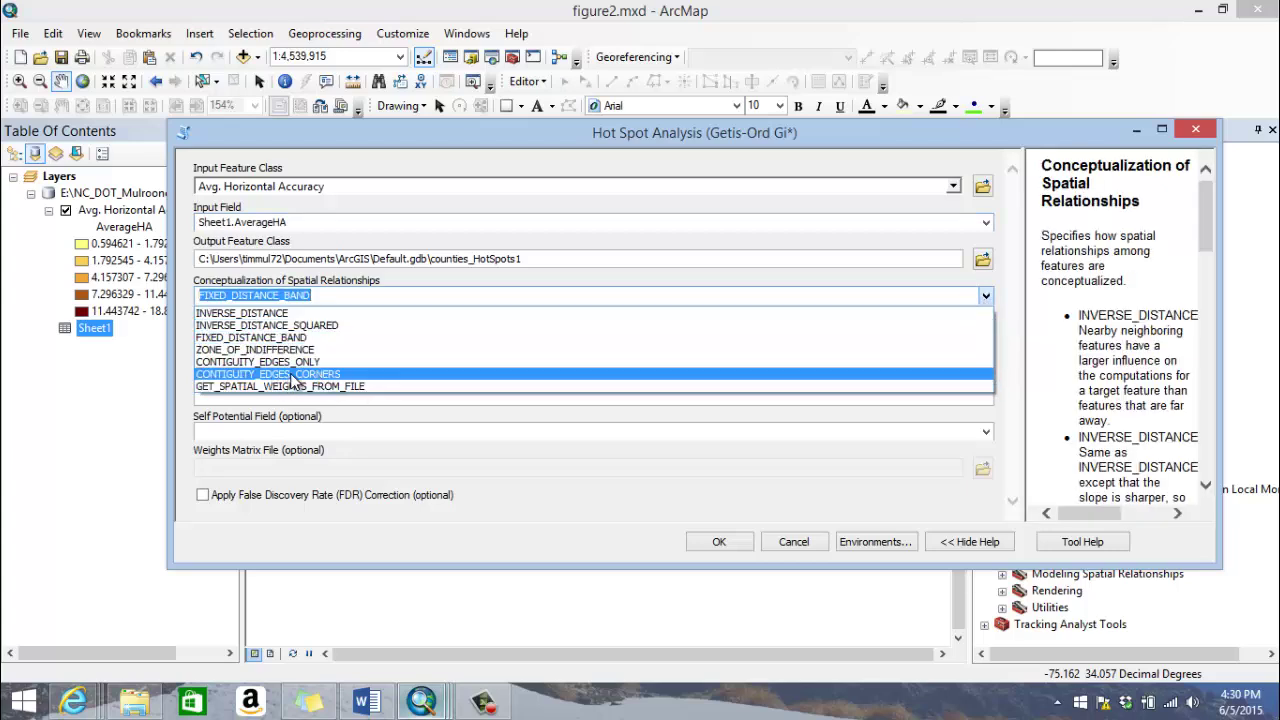
- Keep CONTIGUITY_EDGES_CORNERS as the spatial relationship and move the dialog off the county map
key("Escape")
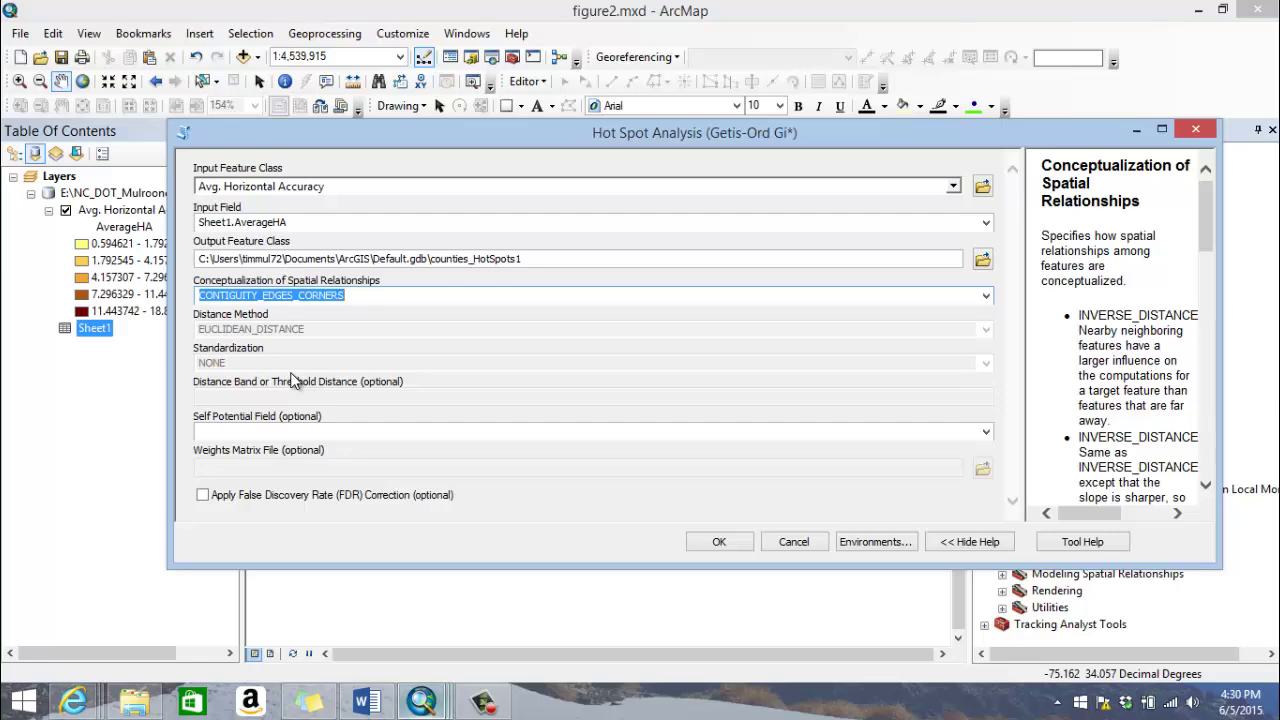
left_click_drag(817, 139, 748, 474)
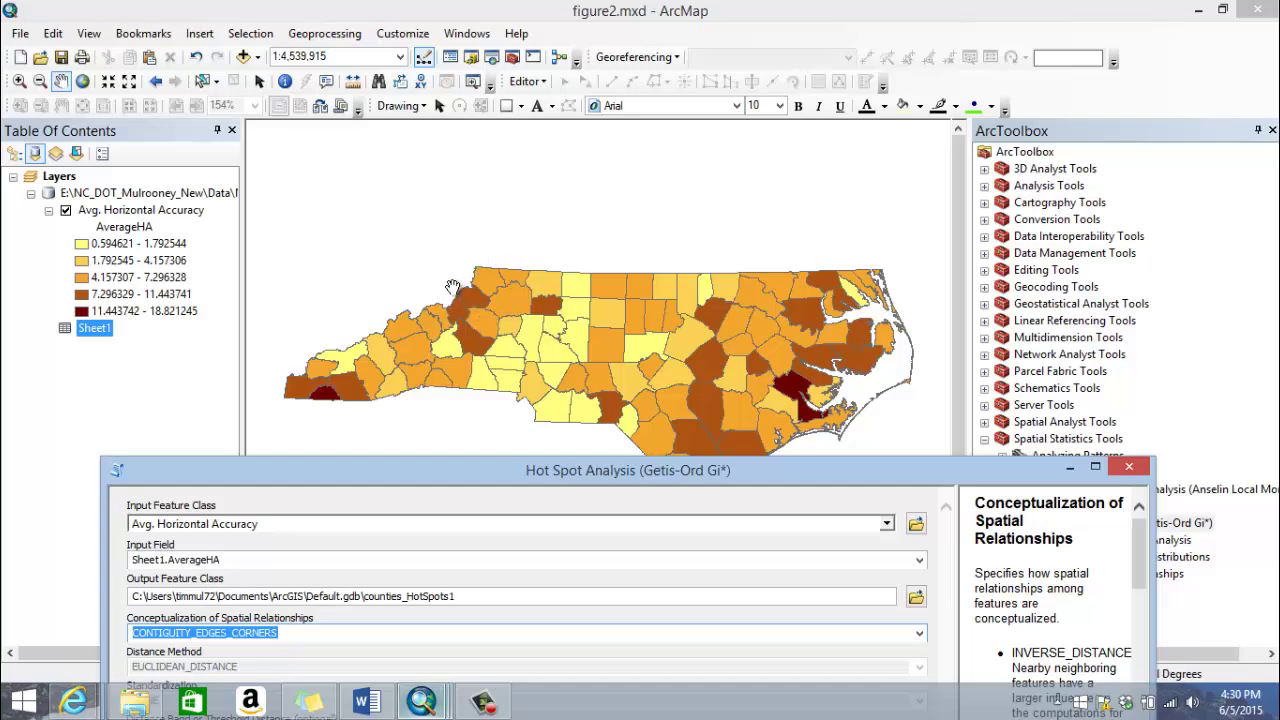
left_click_drag(635, 471, 665, 150)
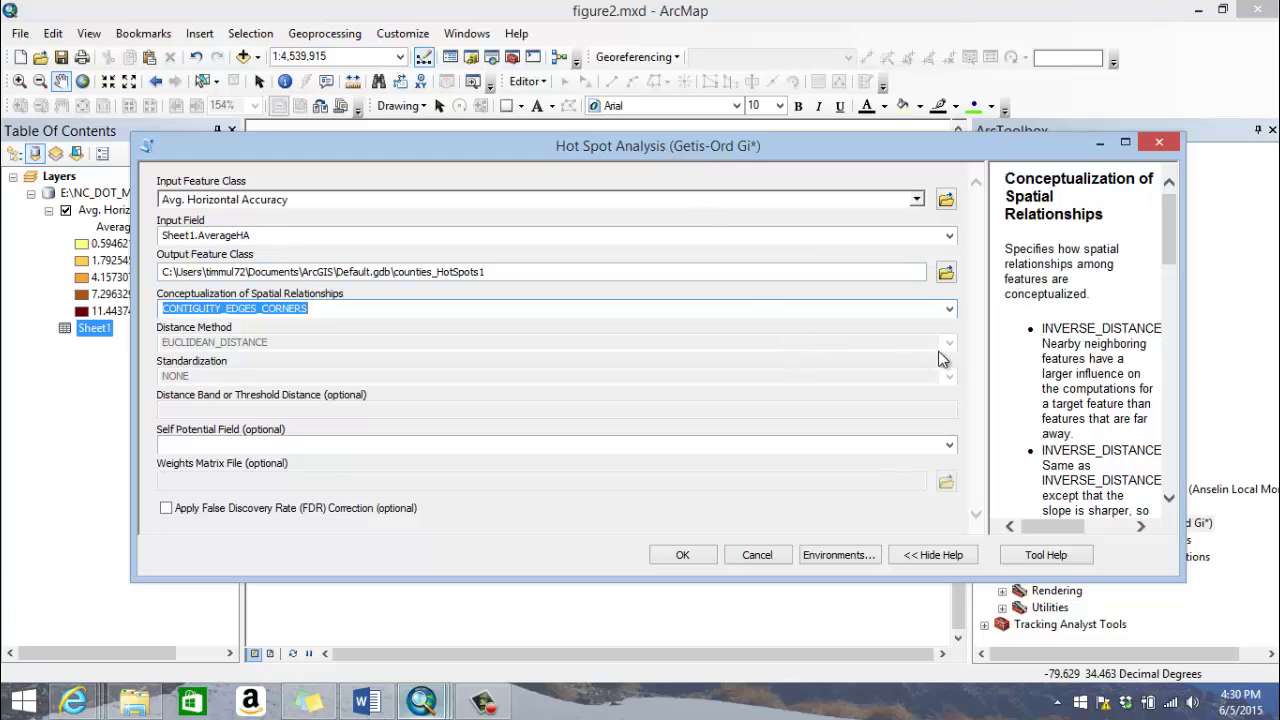
left_click(413, 340)
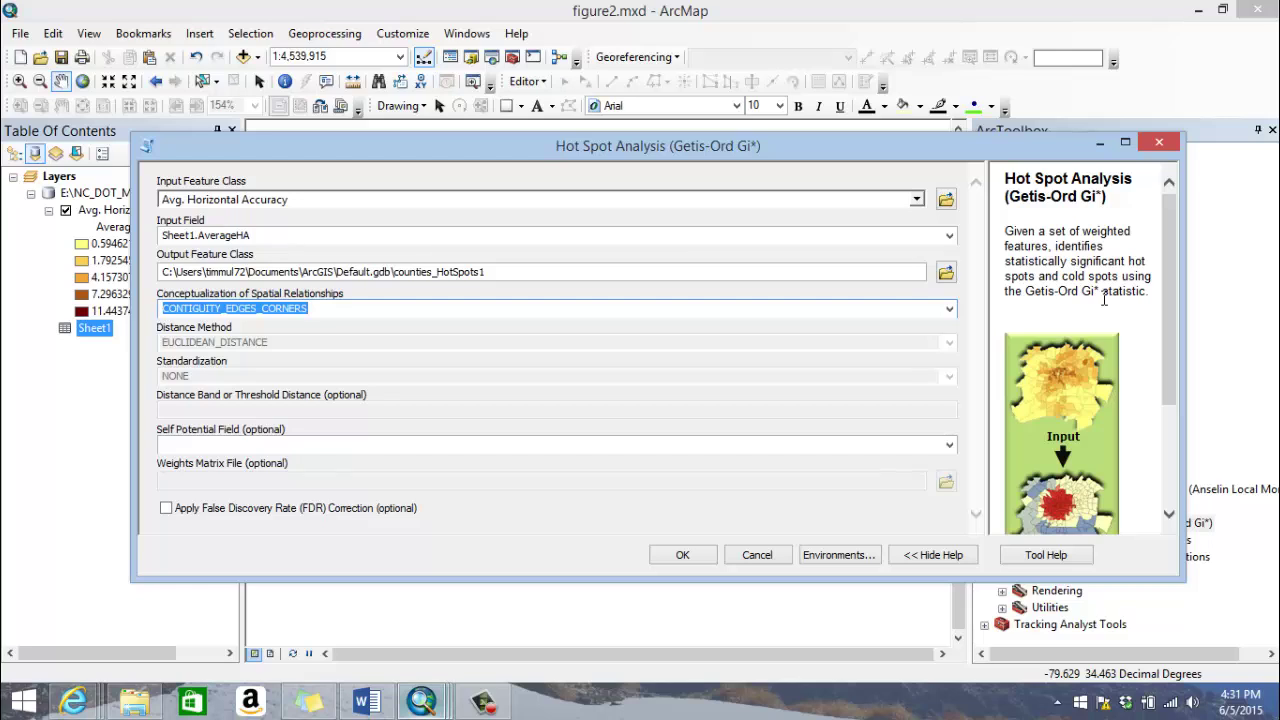
- Run the hot spot analysis to produce counties_HotSpots1, keeping the progress window over the map
left_click(681, 556)
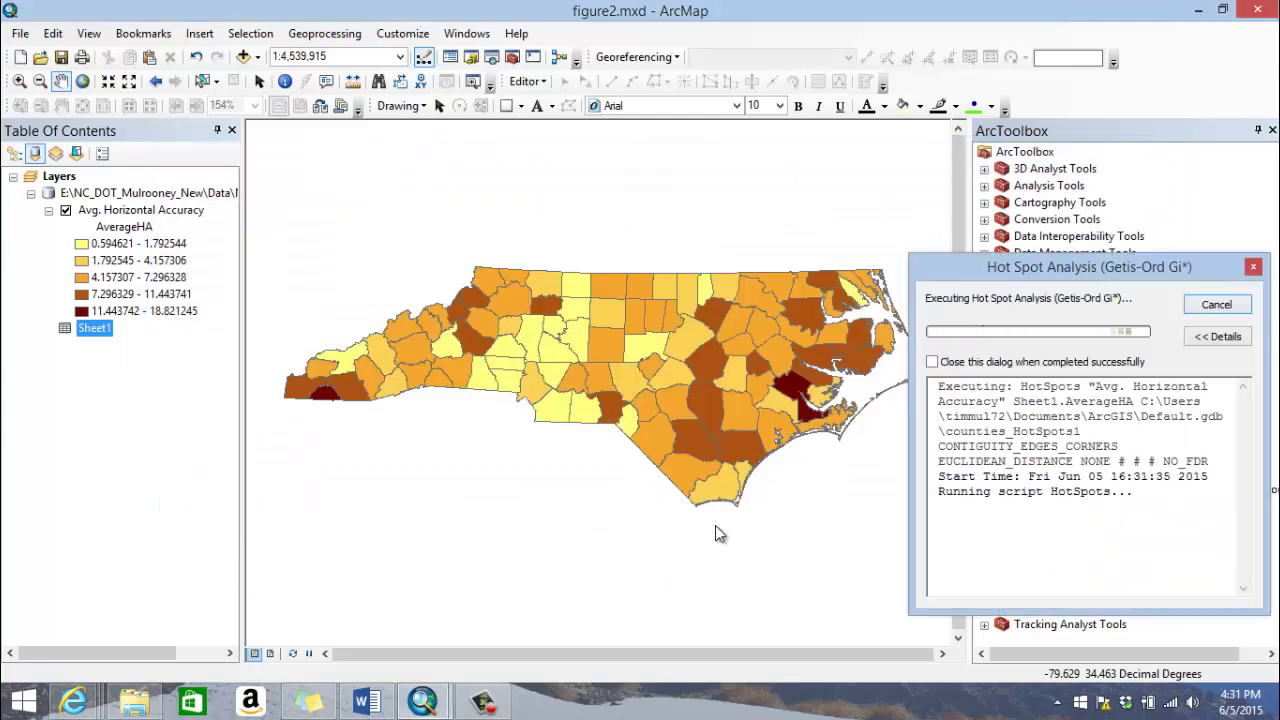
left_click_drag(1194, 264, 707, 250)
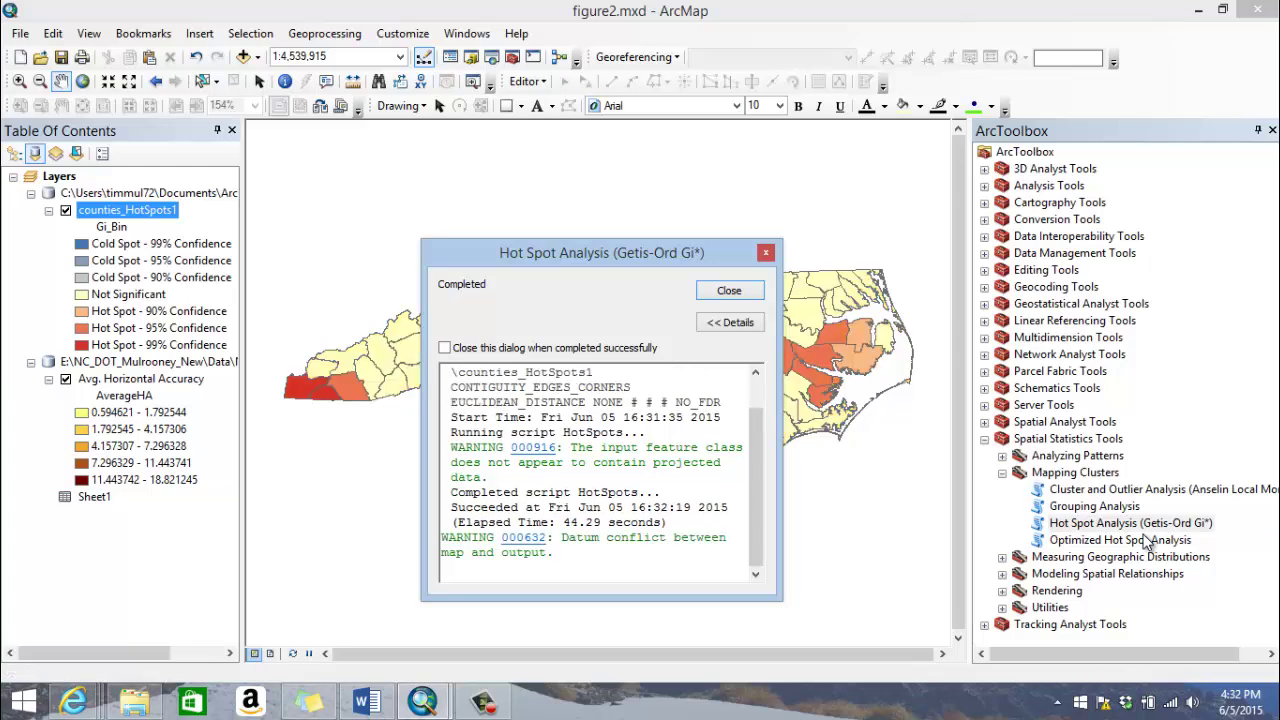
- Close the completion report to reveal the counties_HotSpots1 hot and cold spot map
left_click(729, 290)
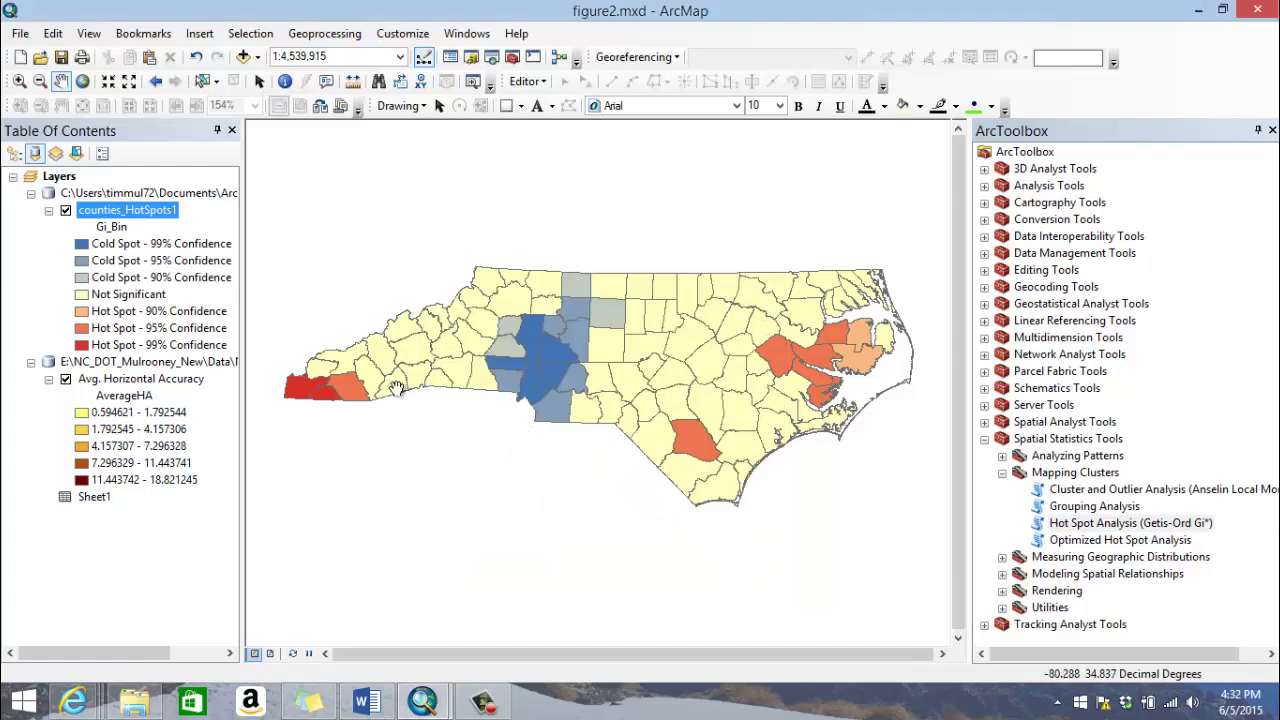